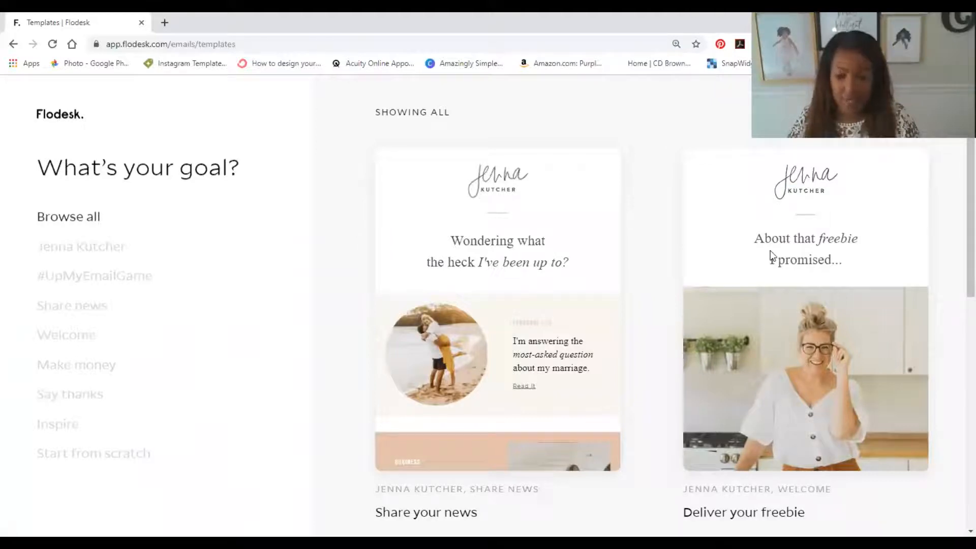
Browse the full gallery of email templates to compare the available designs
{"action": "scroll", "coordinate": [575, 333], "scroll_direction": "down", "scroll_amount": 3}
{"action": "scroll", "coordinate": [642, 250], "scroll_direction": "up", "scroll_amount": 3}
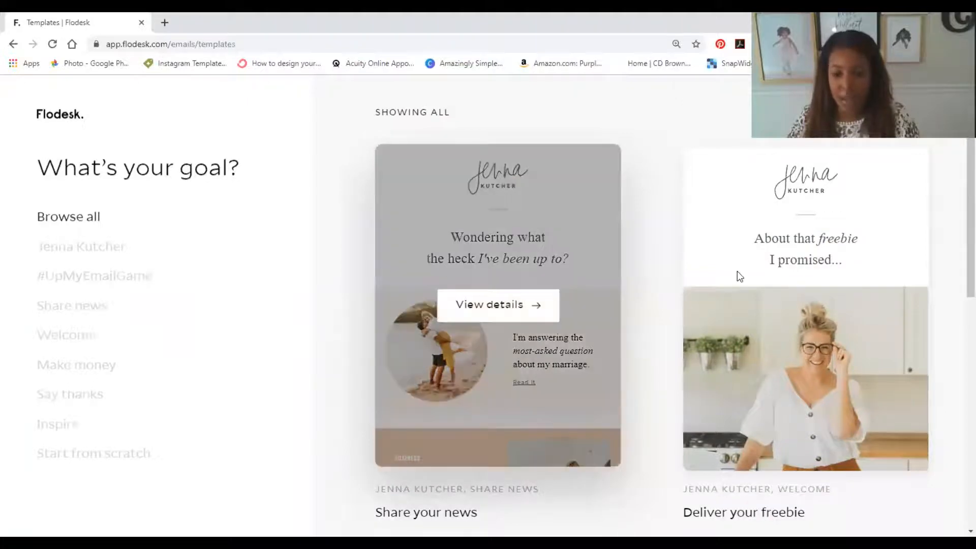
{"action": "scroll", "coordinate": [653, 429], "scroll_direction": "down", "scroll_amount": 4}
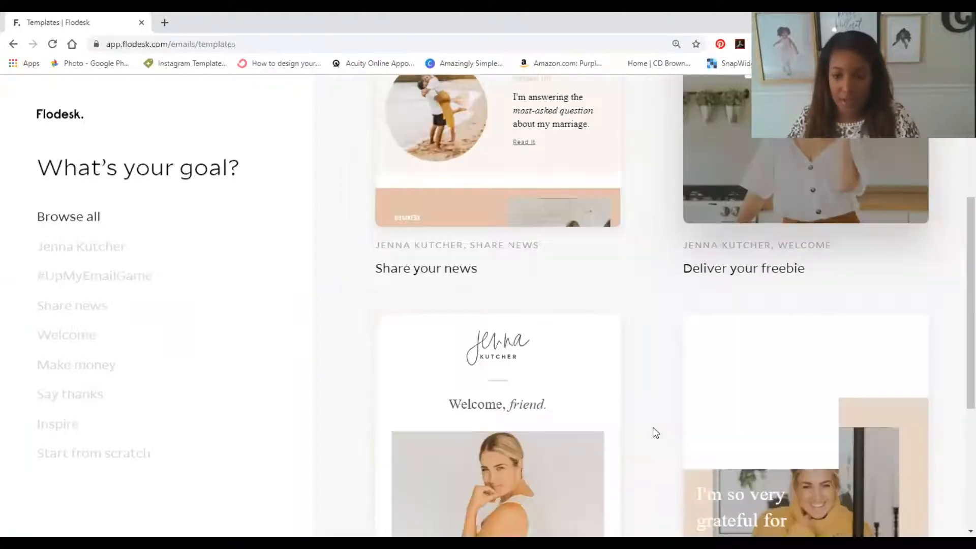
{"action": "scroll", "coordinate": [643, 406], "scroll_direction": "down", "scroll_amount": 3}
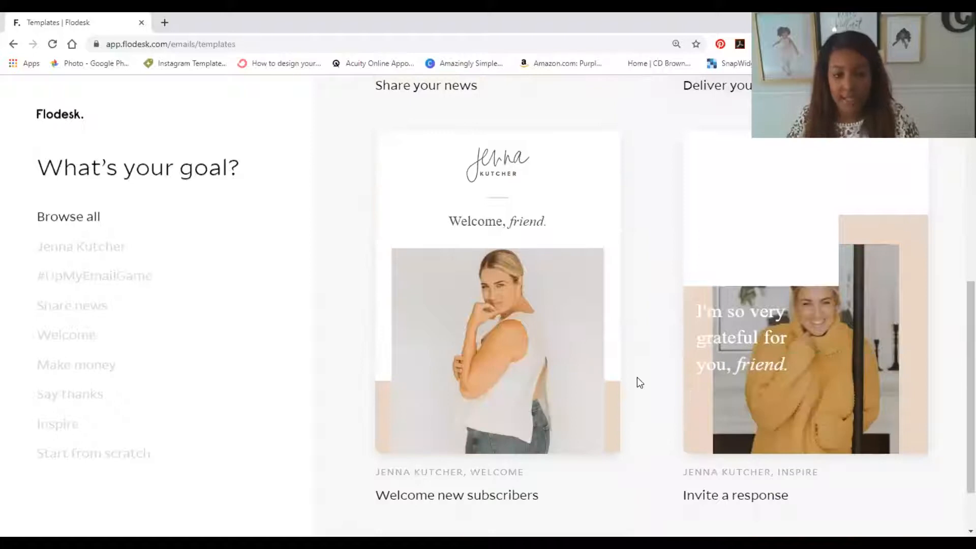
{"action": "scroll", "coordinate": [579, 312], "scroll_direction": "down", "scroll_amount": 1}
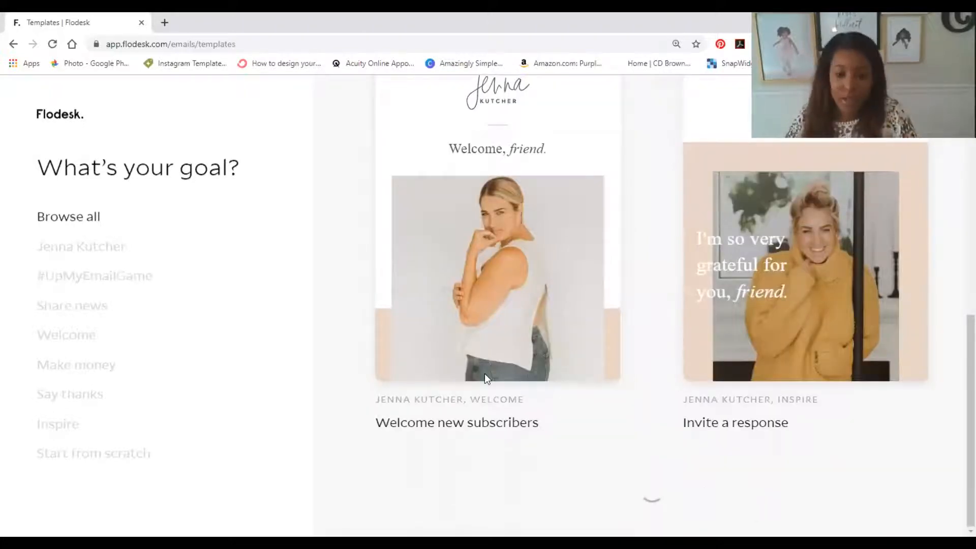
{"action": "mouse_move", "coordinate": [484, 373]}
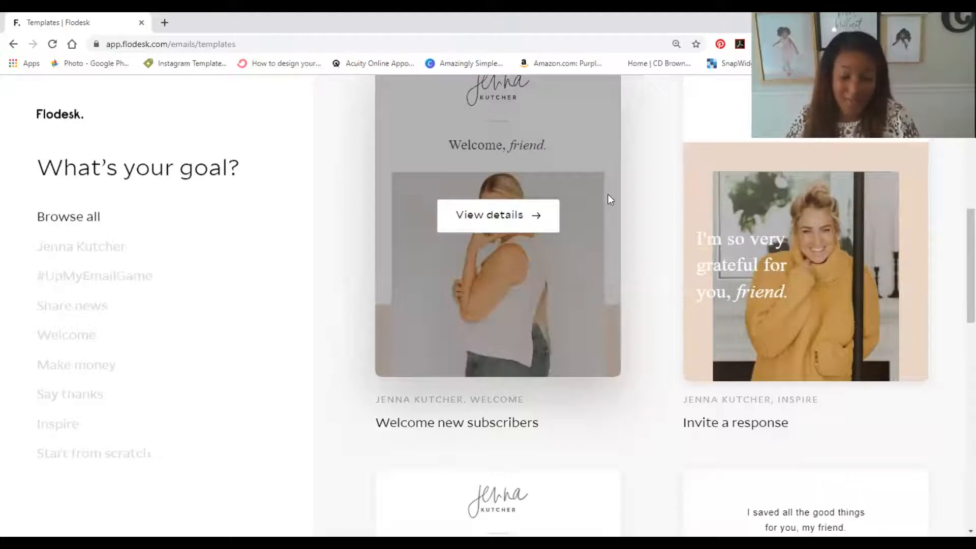
{"action": "scroll", "coordinate": [608, 195], "scroll_direction": "up", "scroll_amount": 3}
{"action": "scroll", "coordinate": [608, 194], "scroll_direction": "down", "scroll_amount": 10}
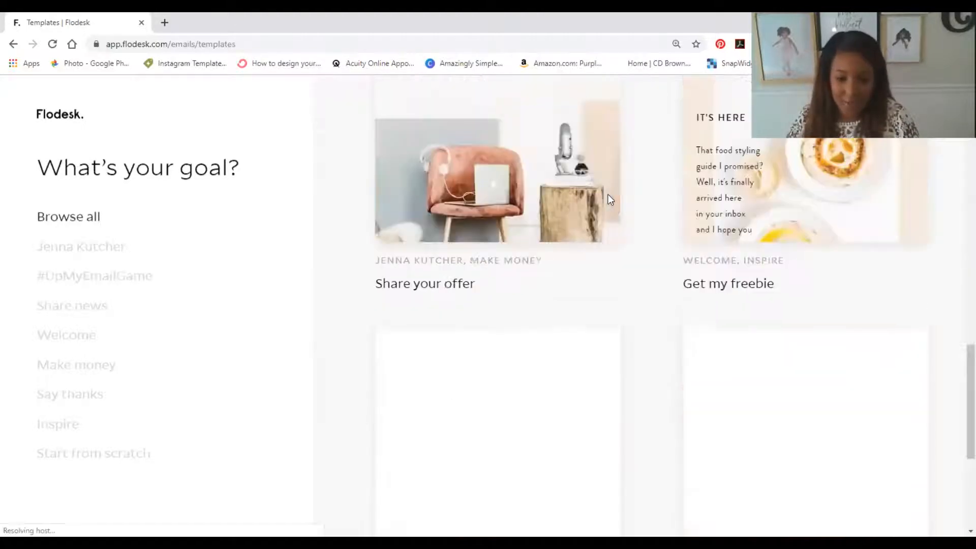
{"action": "scroll", "coordinate": [610, 198], "scroll_direction": "down", "scroll_amount": 4}
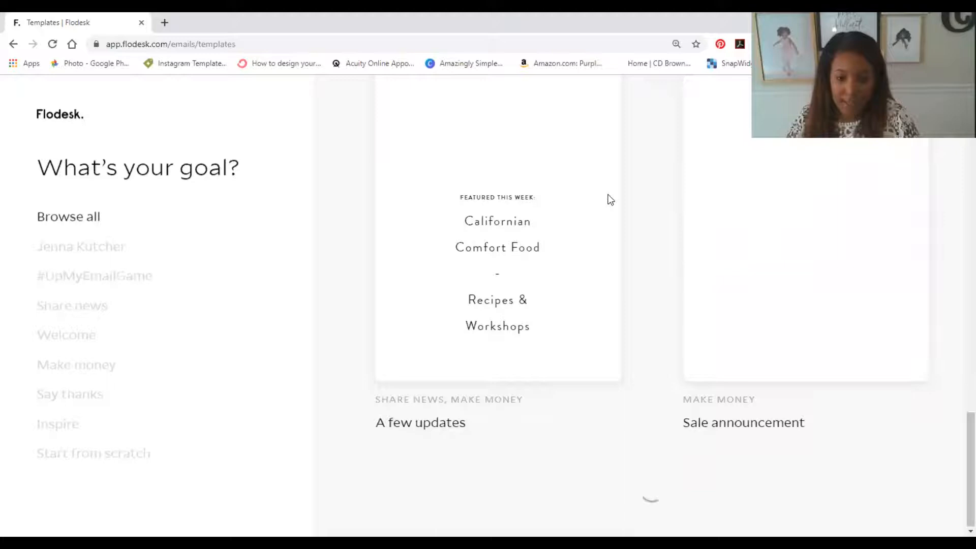
{"action": "scroll", "coordinate": [610, 199], "scroll_direction": "up", "scroll_amount": 15}
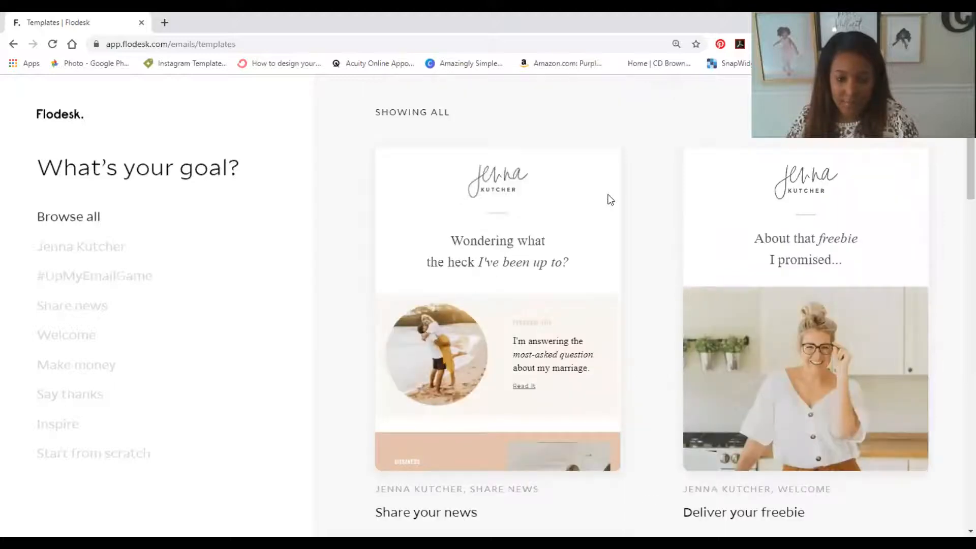
Preview the "Share your news" template from its details page, and return to the template gallery
{"action": "scroll", "coordinate": [610, 199], "scroll_direction": "down", "scroll_amount": 4}
{"action": "left_click", "coordinate": [610, 199]}
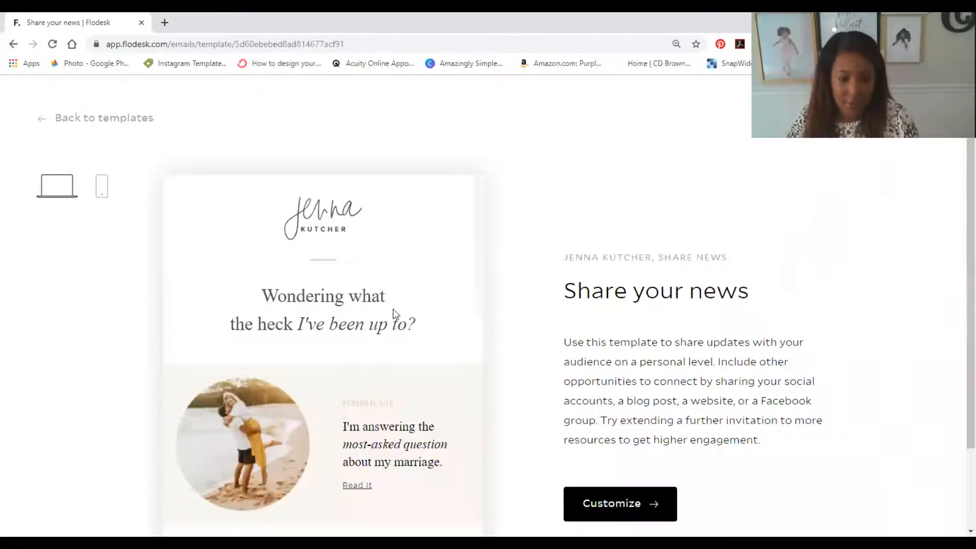
{"action": "scroll", "coordinate": [473, 294], "scroll_direction": "down", "scroll_amount": 5}
{"action": "scroll", "coordinate": [326, 264], "scroll_direction": "up", "scroll_amount": 10}
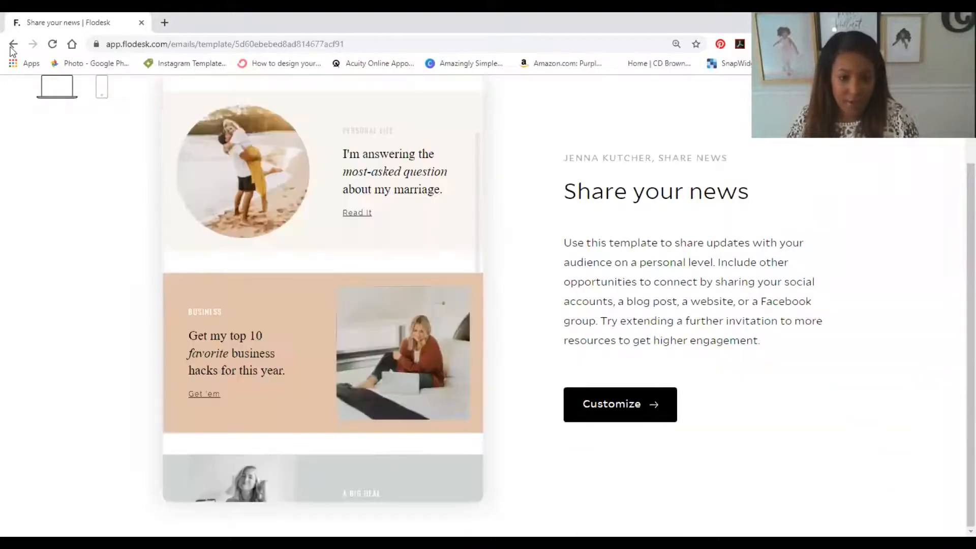
{"action": "scroll", "coordinate": [816, 373], "scroll_direction": "up", "scroll_amount": 3}
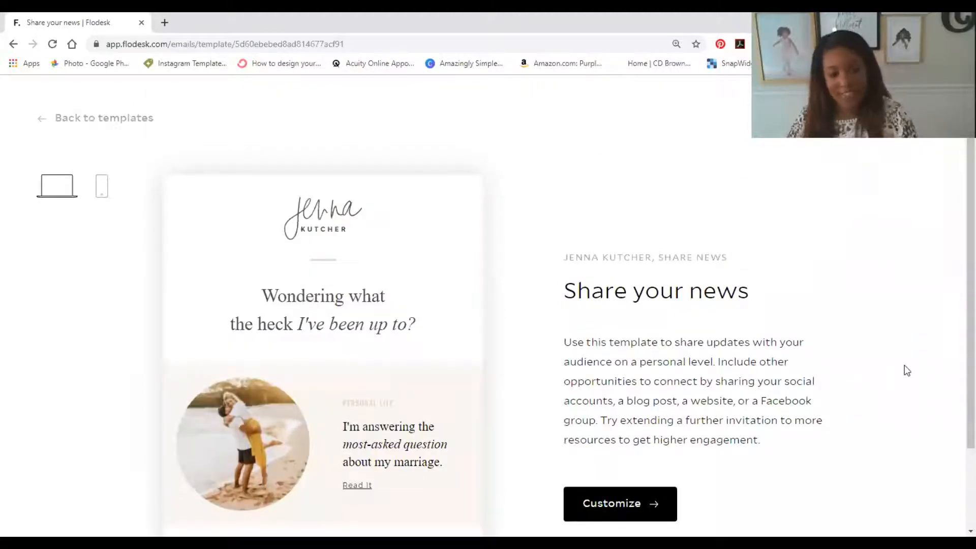
{"action": "key", "text": "alt+Left"}
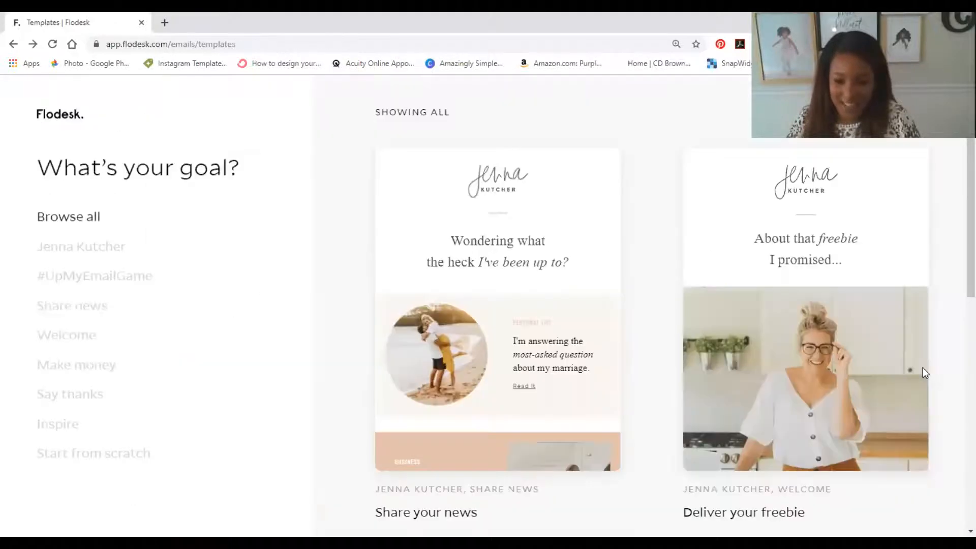
Filter the email templates by the "Share news" goal and look through the matching designs
{"action": "scroll", "coordinate": [922, 370], "scroll_direction": "down", "scroll_amount": 5}
{"action": "scroll", "coordinate": [656, 389], "scroll_direction": "down", "scroll_amount": 5}
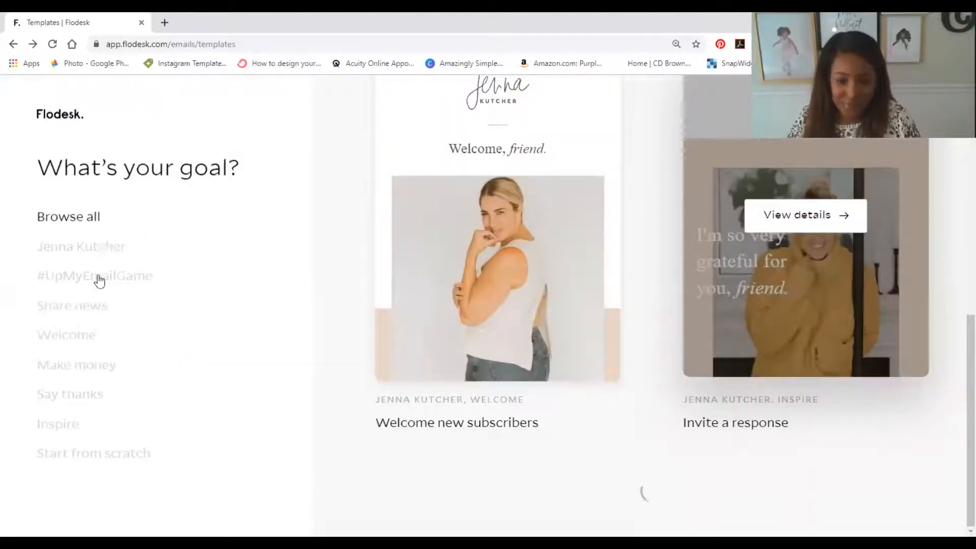
{"action": "scroll", "coordinate": [244, 287], "scroll_direction": "down", "scroll_amount": 5}
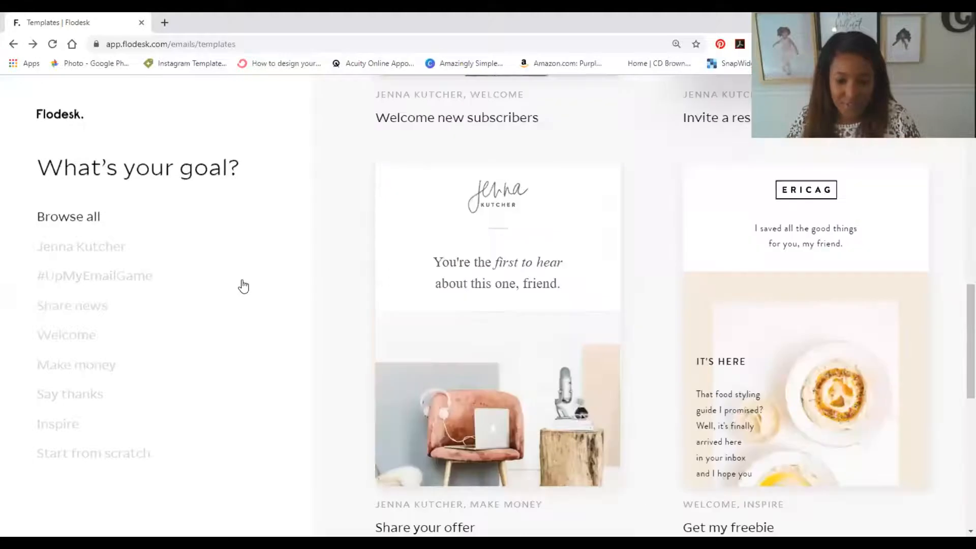
{"action": "scroll", "coordinate": [243, 286], "scroll_direction": "down", "scroll_amount": 5}
{"action": "scroll", "coordinate": [244, 286], "scroll_direction": "down", "scroll_amount": 4}
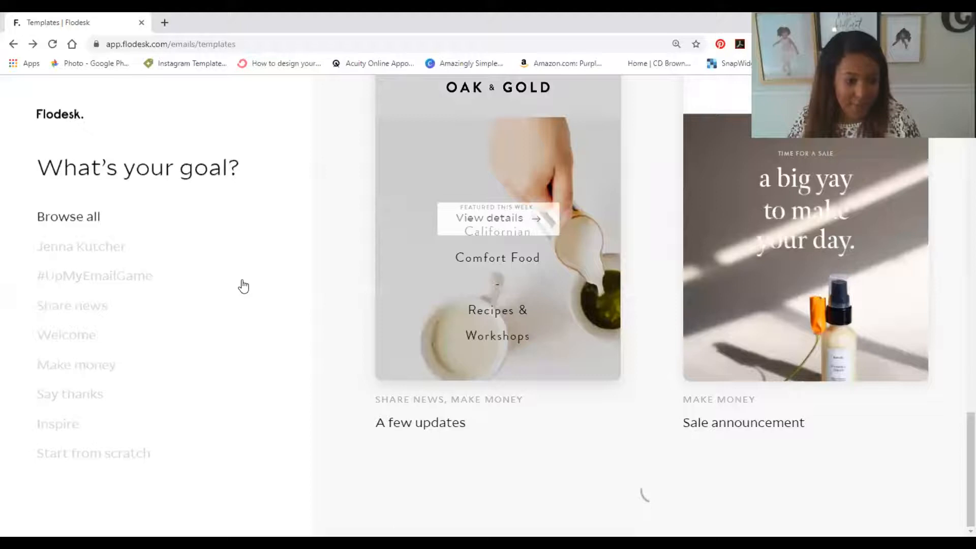
{"action": "left_click", "coordinate": [245, 305]}
{"action": "scroll", "coordinate": [368, 328], "scroll_direction": "down", "scroll_amount": 10}
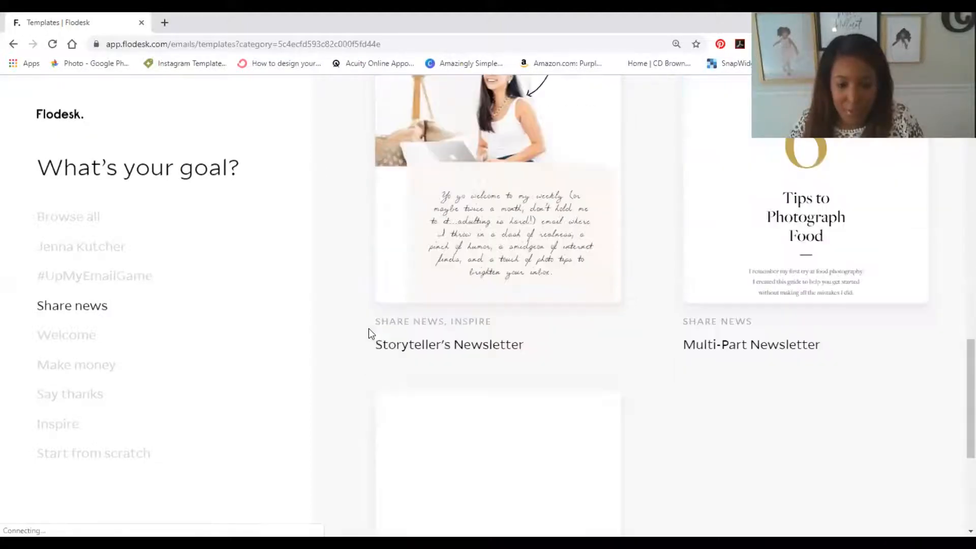
Open the "Storyteller's Newsletter" template details and review the full email preview down to the signature
{"action": "scroll", "coordinate": [368, 328], "scroll_direction": "up", "scroll_amount": 2}
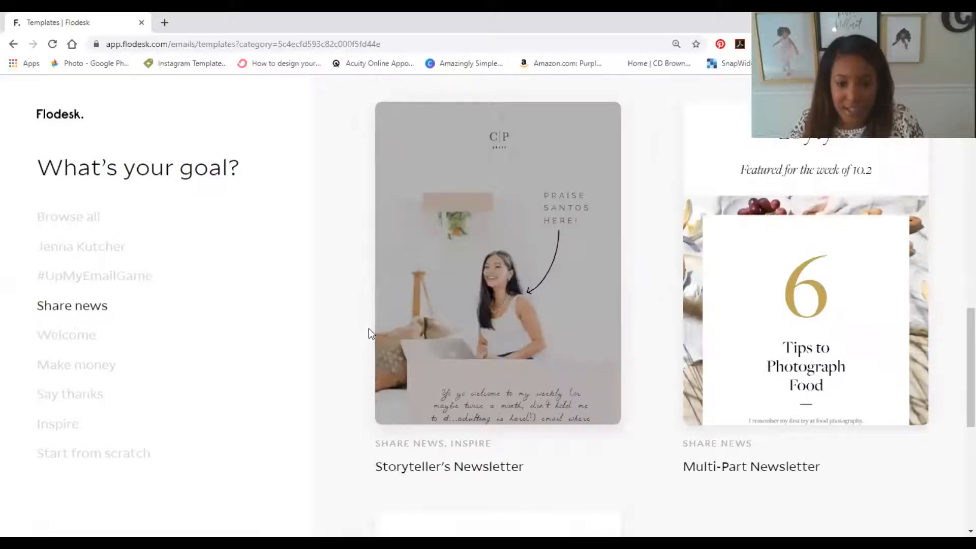
{"action": "left_click", "coordinate": [387, 264]}
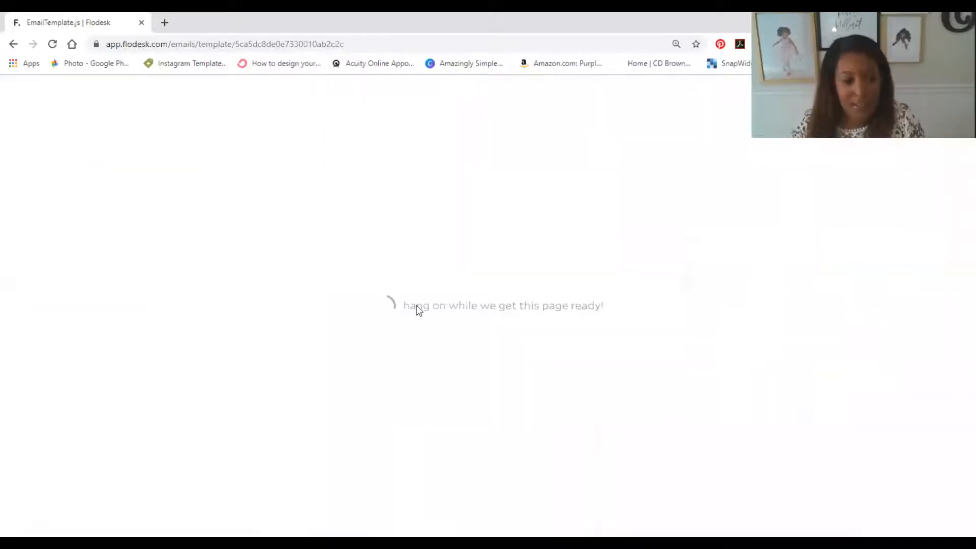
{"action": "scroll", "coordinate": [418, 310], "scroll_direction": "down", "scroll_amount": 5}
{"action": "scroll", "coordinate": [419, 310], "scroll_direction": "down", "scroll_amount": 5}
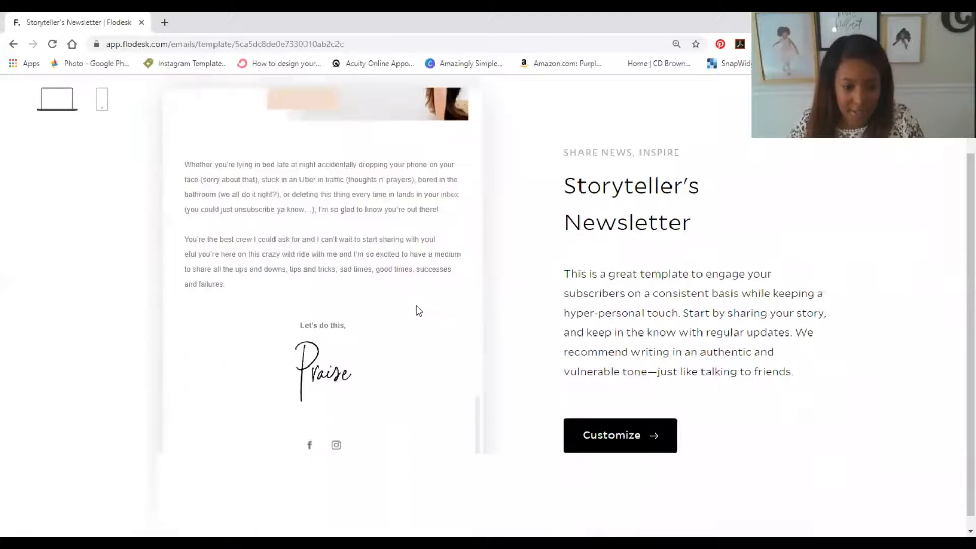
{"action": "scroll", "coordinate": [429, 391], "scroll_direction": "down", "scroll_amount": 1}
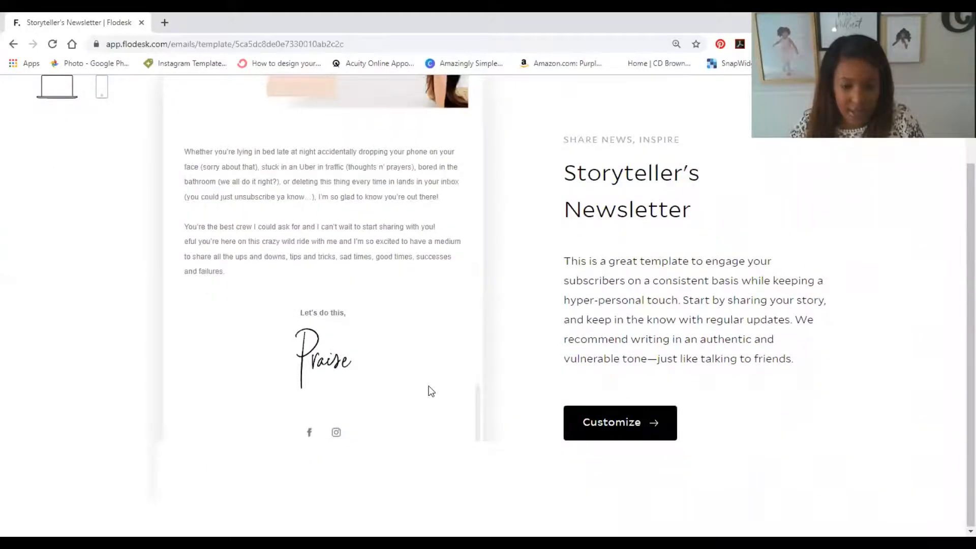
Start customizing the "Storyteller's Newsletter" template in the email builder
{"action": "left_click", "coordinate": [671, 409]}
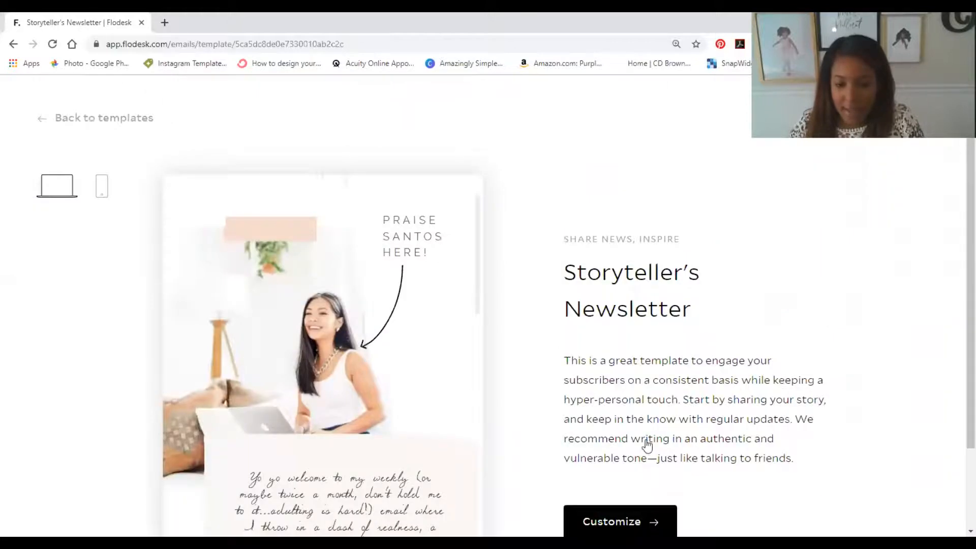
{"action": "scroll", "coordinate": [639, 414], "scroll_direction": "down", "scroll_amount": 2}
{"action": "left_click", "coordinate": [638, 411]}
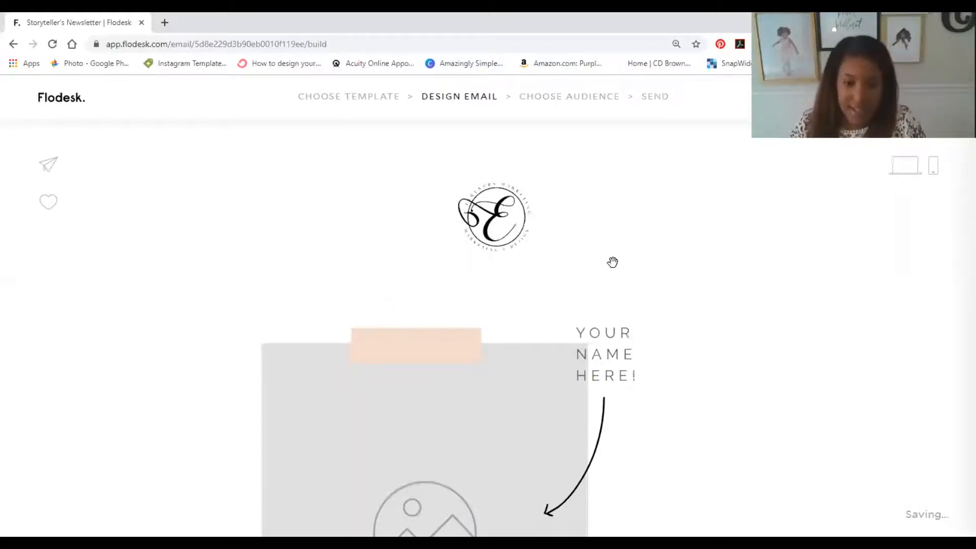
Select text in the "YOUR NAME HERE!" block to review its font settings, and look over the email's body sections
{"action": "scroll", "coordinate": [603, 190], "scroll_direction": "down", "scroll_amount": 3}
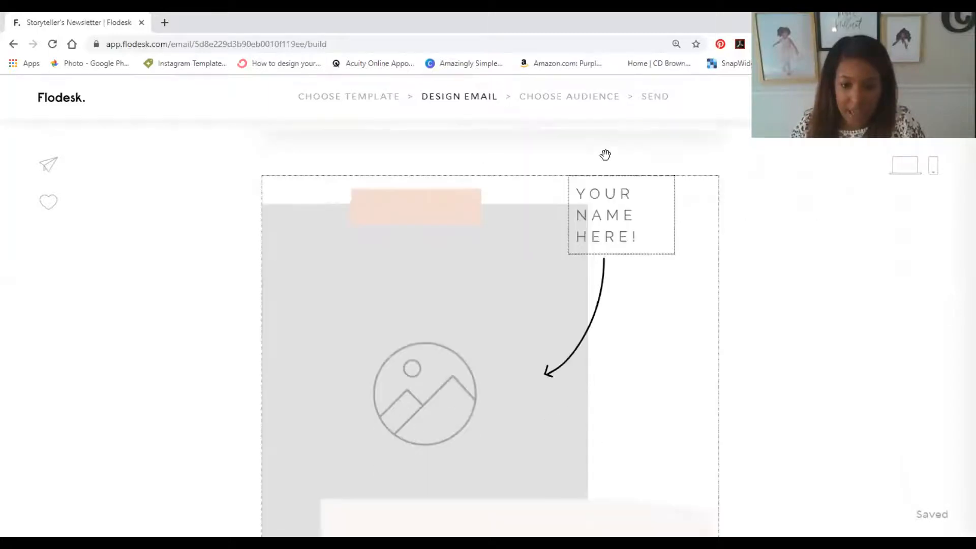
{"action": "scroll", "coordinate": [605, 155], "scroll_direction": "down", "scroll_amount": 1}
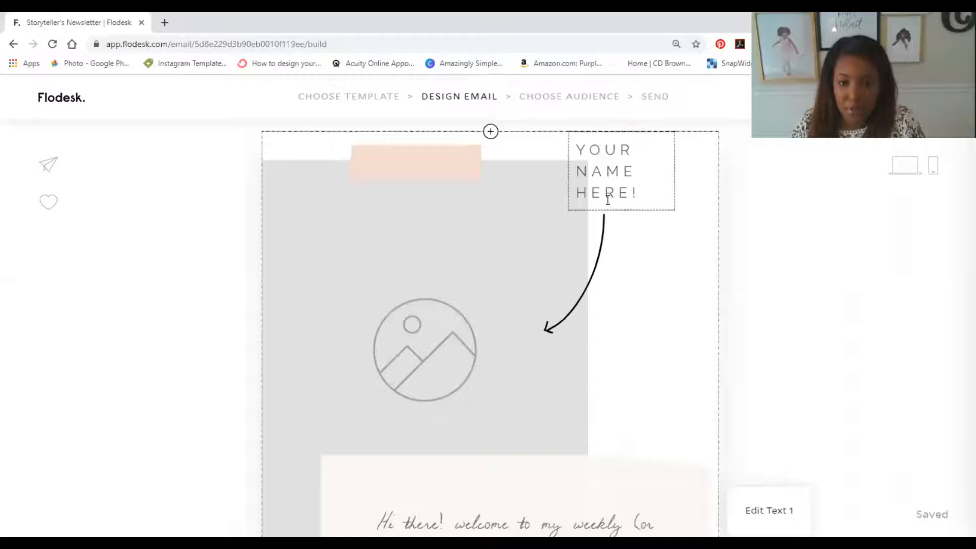
{"action": "left_click", "coordinate": [617, 172]}
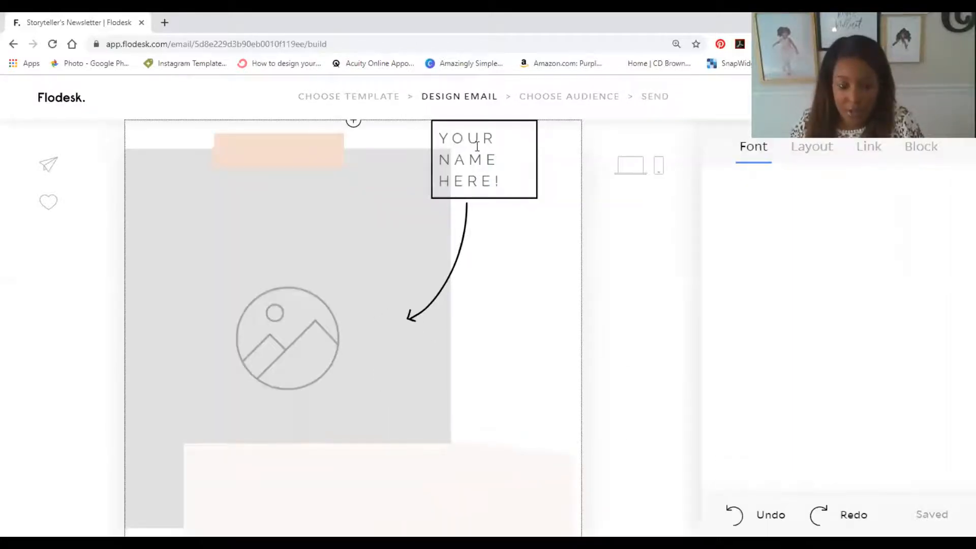
{"action": "double_click", "coordinate": [476, 151]}
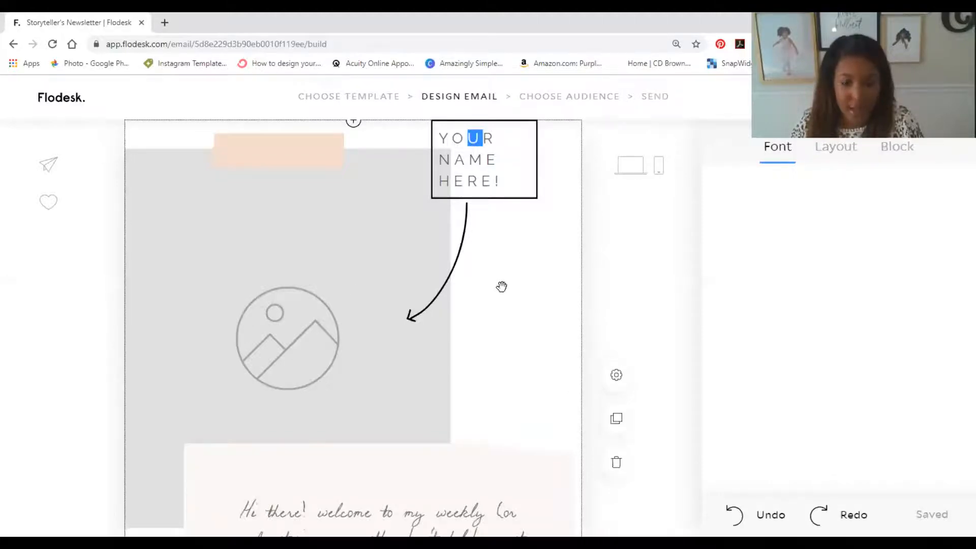
{"action": "scroll", "coordinate": [327, 364], "scroll_direction": "up", "scroll_amount": 1}
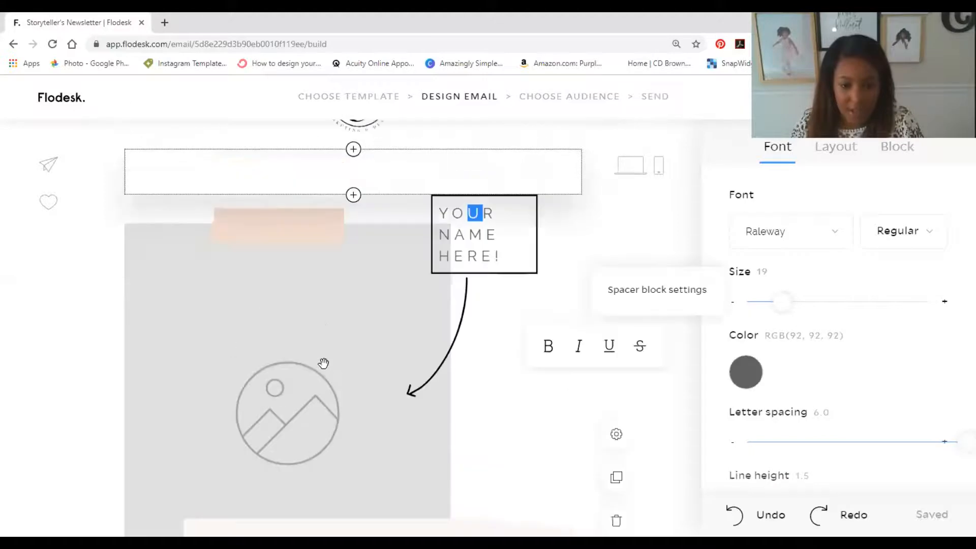
{"action": "scroll", "coordinate": [274, 255], "scroll_direction": "down", "scroll_amount": 2}
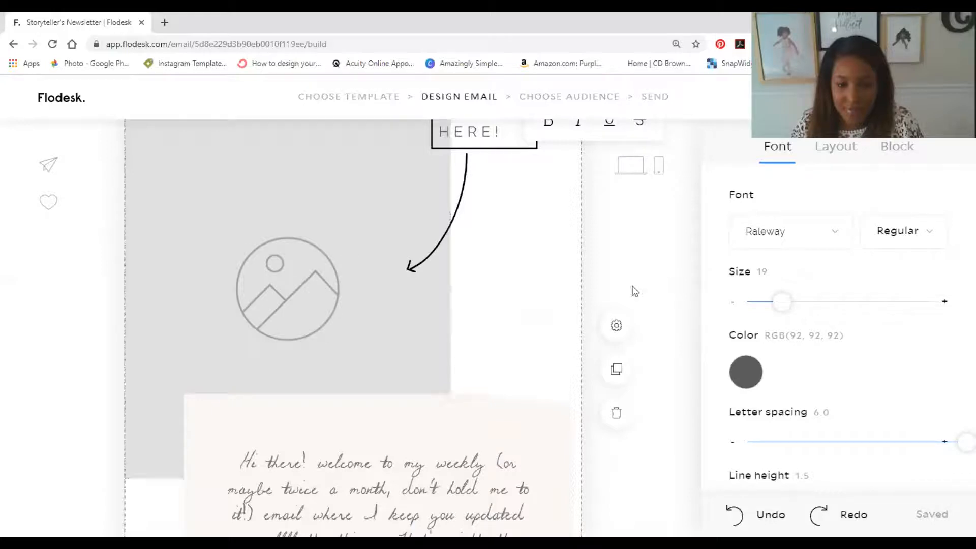
{"action": "scroll", "coordinate": [598, 321], "scroll_direction": "down", "scroll_amount": 10}
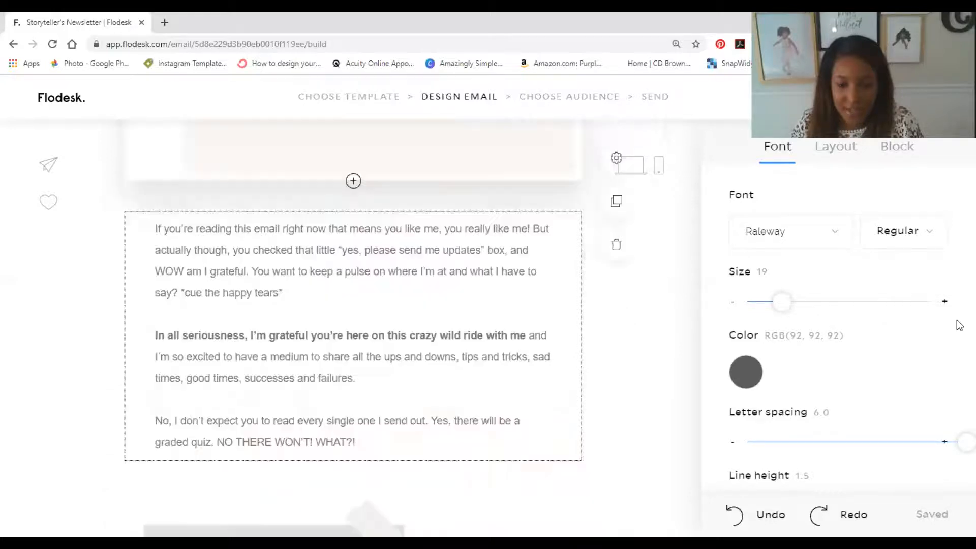
{"action": "scroll", "coordinate": [926, 284], "scroll_direction": "up", "scroll_amount": 10}
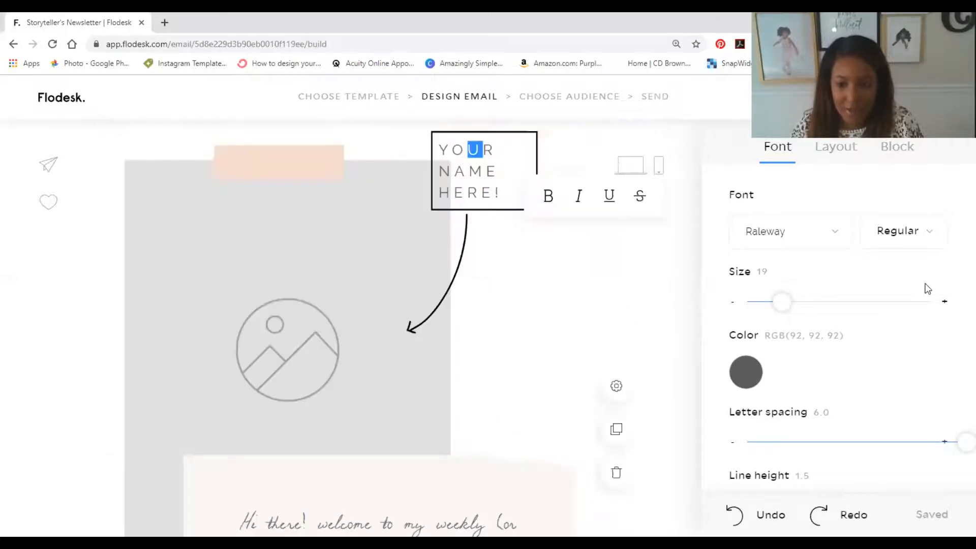
Browse the alternative layouts offered for the block containing the "YOUR NAME HERE!" text
{"action": "left_click", "coordinate": [842, 148]}
{"action": "scroll", "coordinate": [839, 317], "scroll_direction": "down", "scroll_amount": 8}
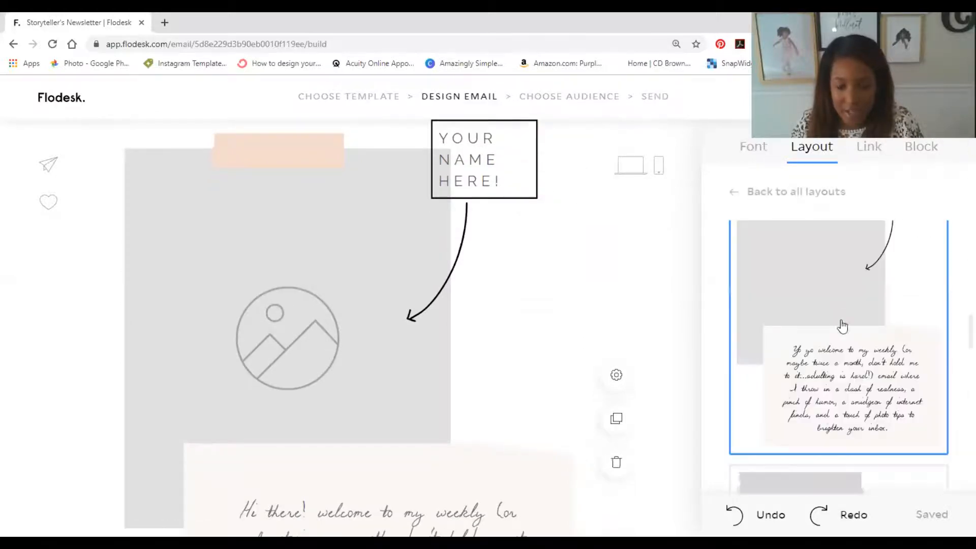
{"action": "scroll", "coordinate": [871, 361], "scroll_direction": "down", "scroll_amount": 6}
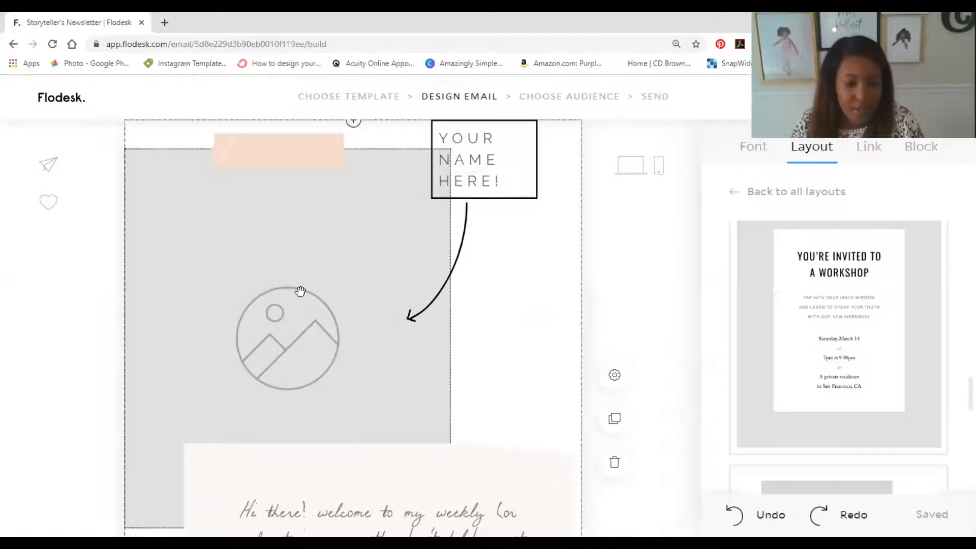
Select the large photo placeholder to show its image upload options, and inspect the handwritten welcome note beneath it
{"action": "left_click", "coordinate": [300, 291]}
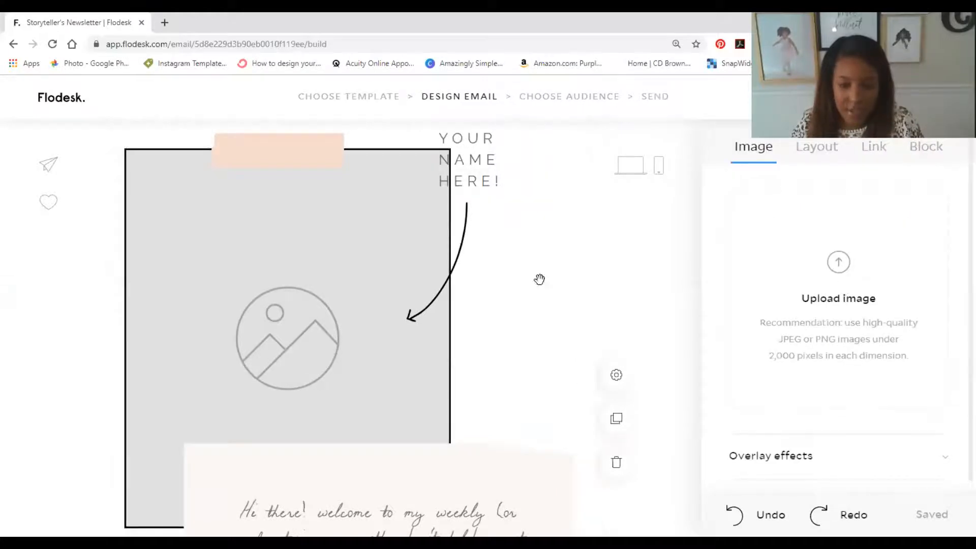
{"action": "scroll", "coordinate": [880, 312], "scroll_direction": "down", "scroll_amount": 3}
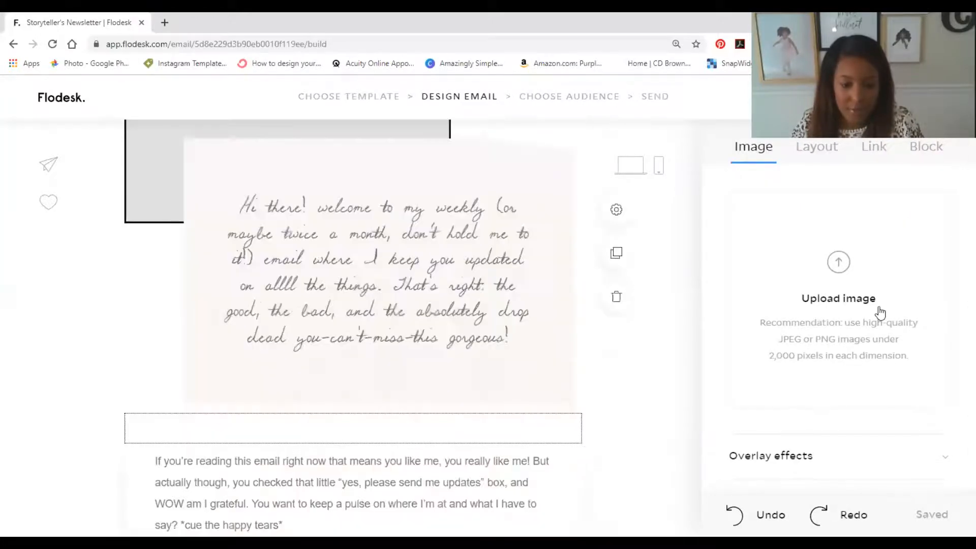
{"action": "scroll", "coordinate": [422, 339], "scroll_direction": "up", "scroll_amount": 2}
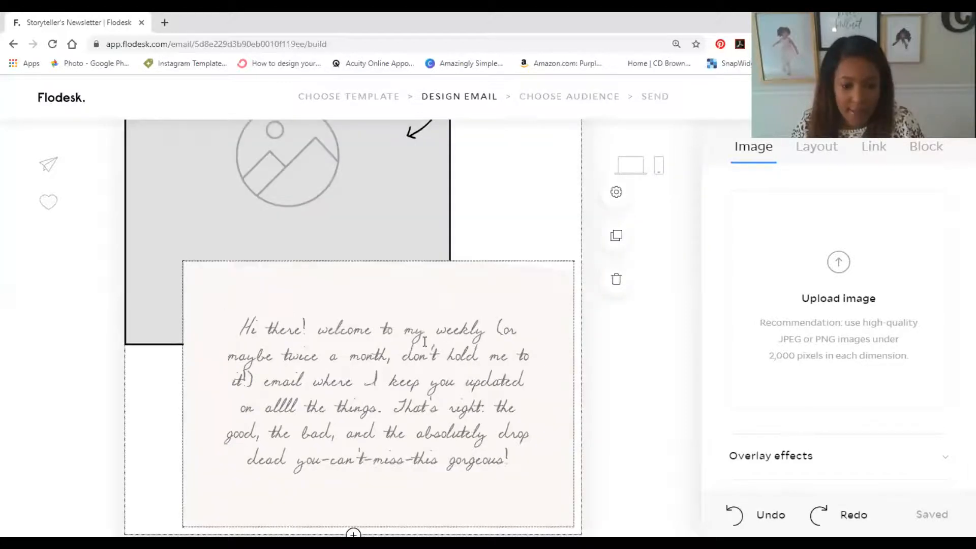
Select some words in the handwritten welcome note and browse the sans serif, serif, script and monospace fonts available for them
{"action": "left_click", "coordinate": [415, 332]}
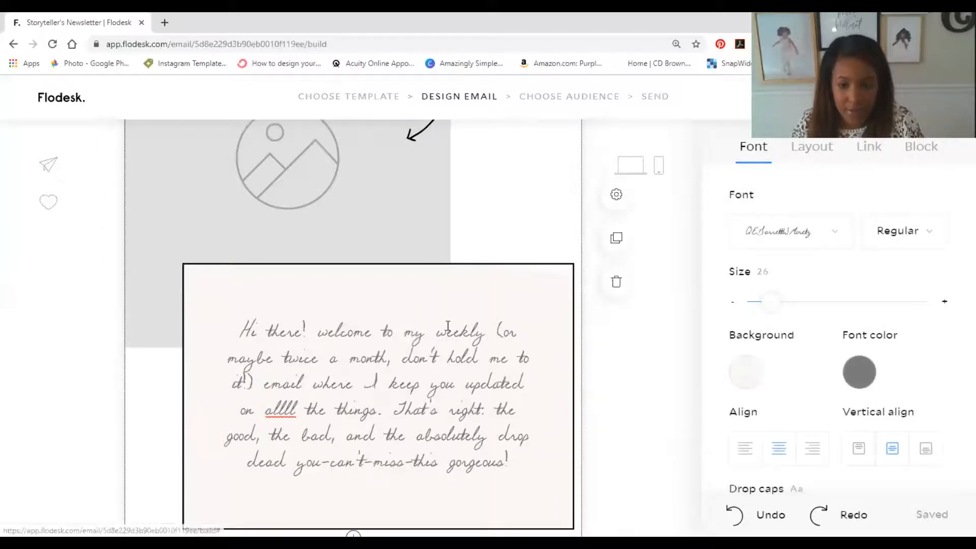
{"action": "left_click_drag", "start_coordinate": [383, 333], "coordinate": [497, 331]}
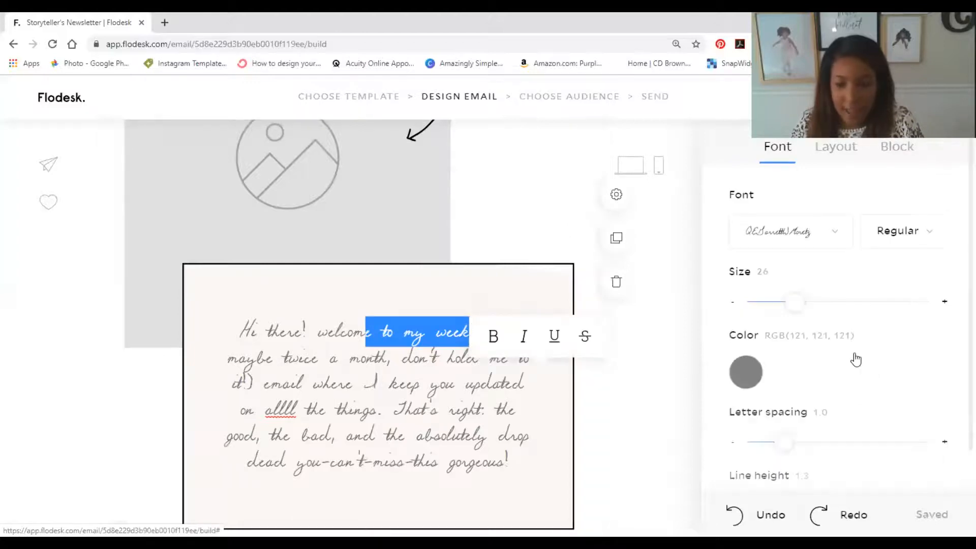
{"action": "scroll", "coordinate": [855, 363], "scroll_direction": "down", "scroll_amount": 3}
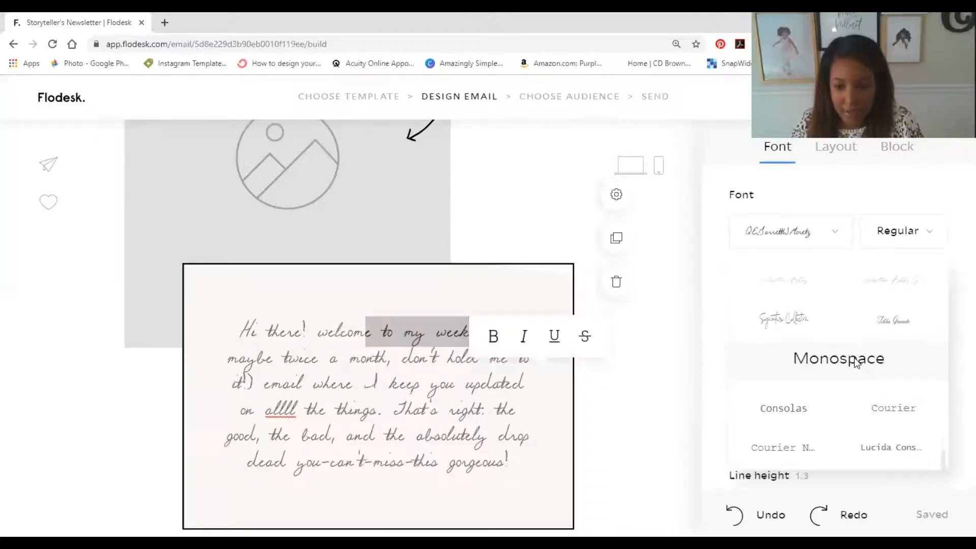
{"action": "scroll", "coordinate": [856, 362], "scroll_direction": "down", "scroll_amount": 10}
{"action": "scroll", "coordinate": [855, 363], "scroll_direction": "up", "scroll_amount": 3}
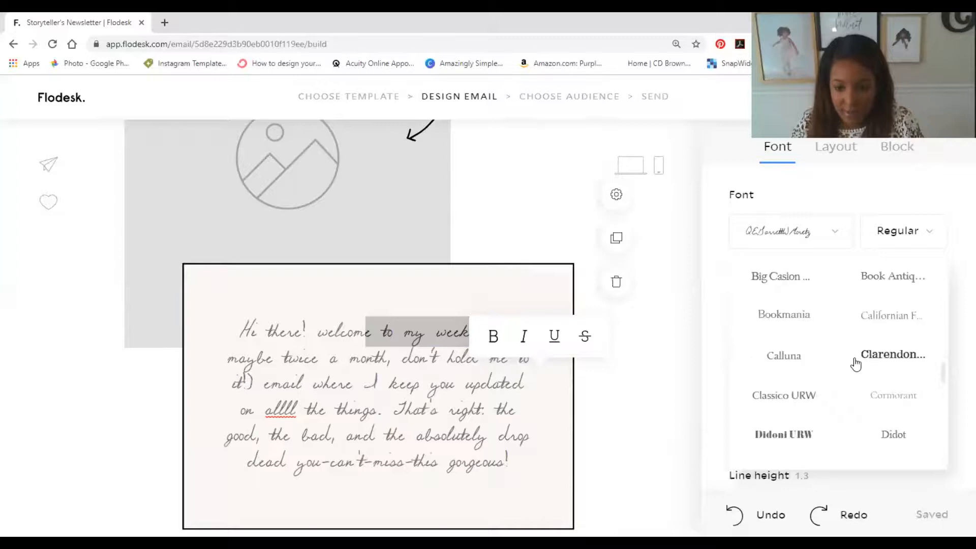
{"action": "scroll", "coordinate": [856, 364], "scroll_direction": "up", "scroll_amount": 5}
{"action": "scroll", "coordinate": [853, 368], "scroll_direction": "down", "scroll_amount": 5}
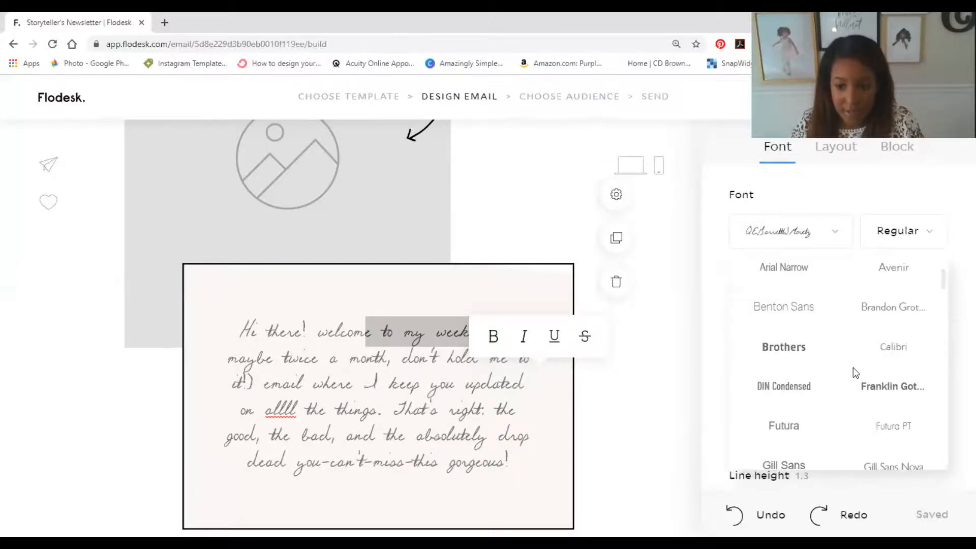
{"action": "scroll", "coordinate": [855, 349], "scroll_direction": "down", "scroll_amount": 3}
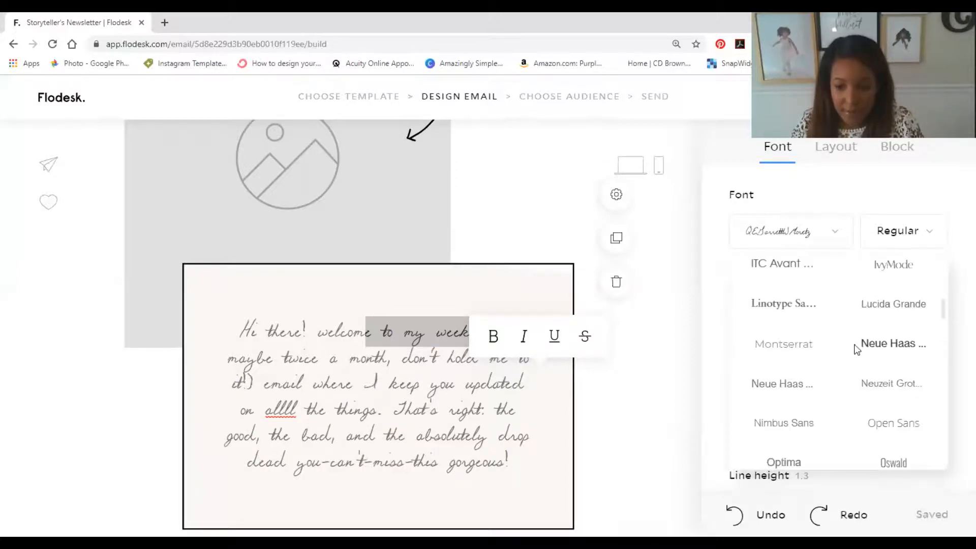
{"action": "scroll", "coordinate": [855, 345], "scroll_direction": "down", "scroll_amount": 5}
{"action": "scroll", "coordinate": [854, 351], "scroll_direction": "down", "scroll_amount": 5}
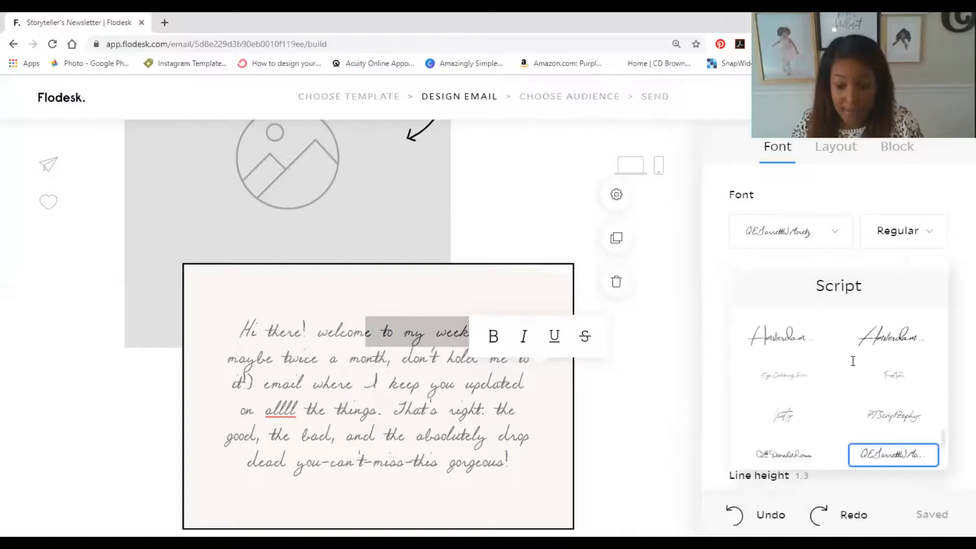
{"action": "scroll", "coordinate": [853, 364], "scroll_direction": "down", "scroll_amount": 3}
{"action": "left_click", "coordinate": [626, 408]}
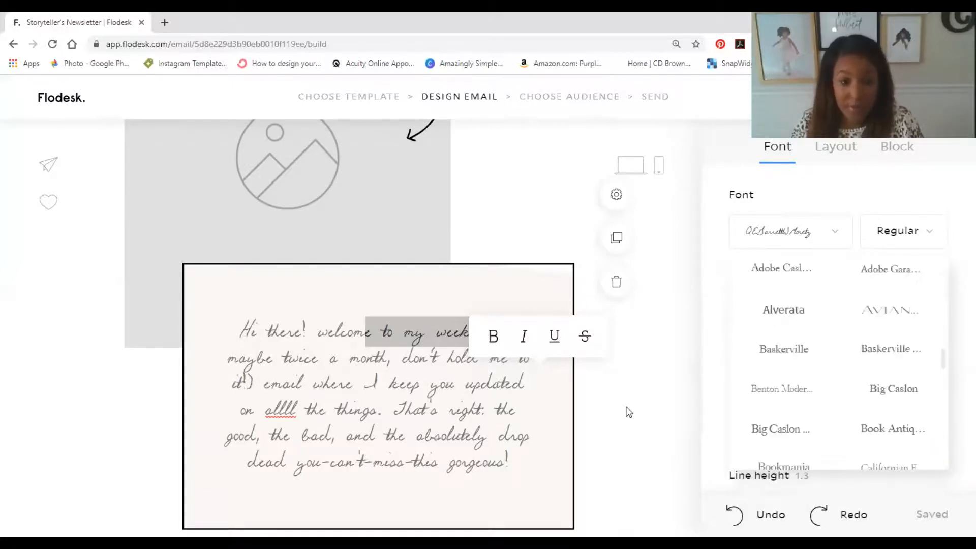
{"action": "left_click", "coordinate": [600, 366]}
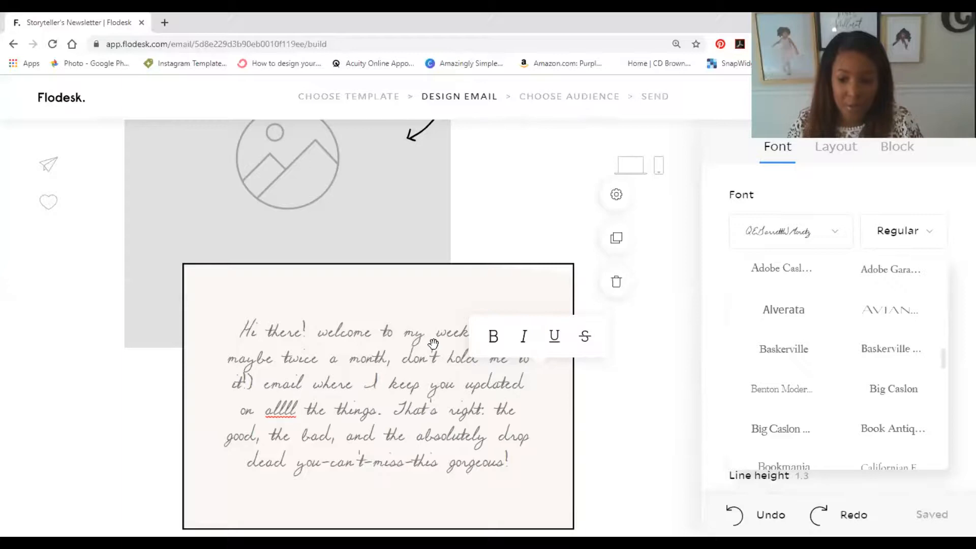
Select the text block beginning "If you're reading this email right now" to show its font settings
{"action": "scroll", "coordinate": [434, 342], "scroll_direction": "down", "scroll_amount": 5}
{"action": "scroll", "coordinate": [434, 343], "scroll_direction": "up", "scroll_amount": 1}
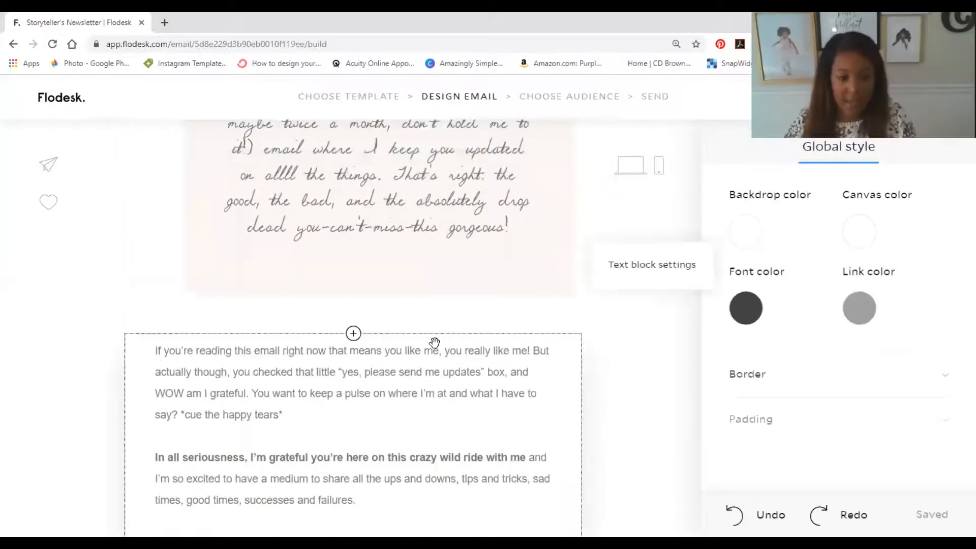
{"action": "scroll", "coordinate": [435, 342], "scroll_direction": "up", "scroll_amount": 1}
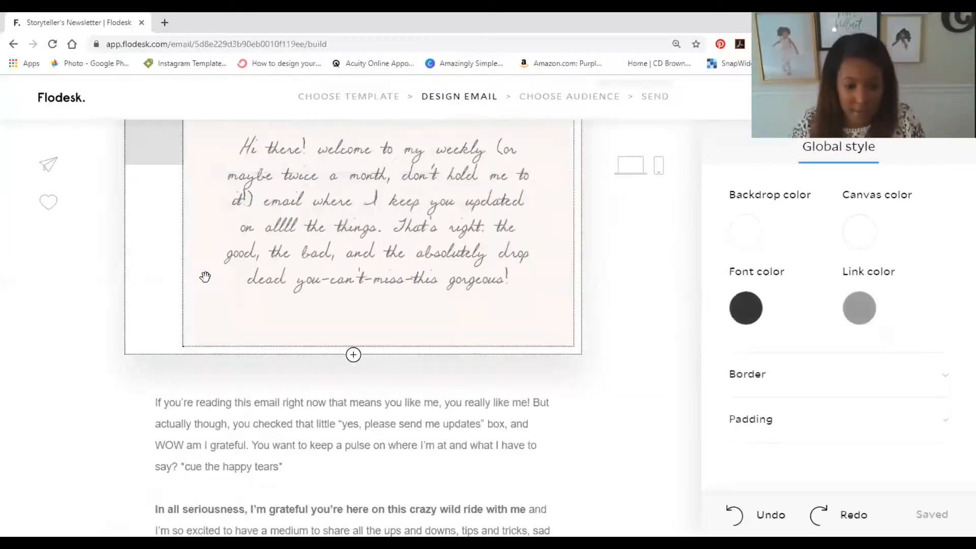
{"action": "scroll", "coordinate": [203, 277], "scroll_direction": "down", "scroll_amount": 1}
{"action": "scroll", "coordinate": [193, 280], "scroll_direction": "down", "scroll_amount": 1}
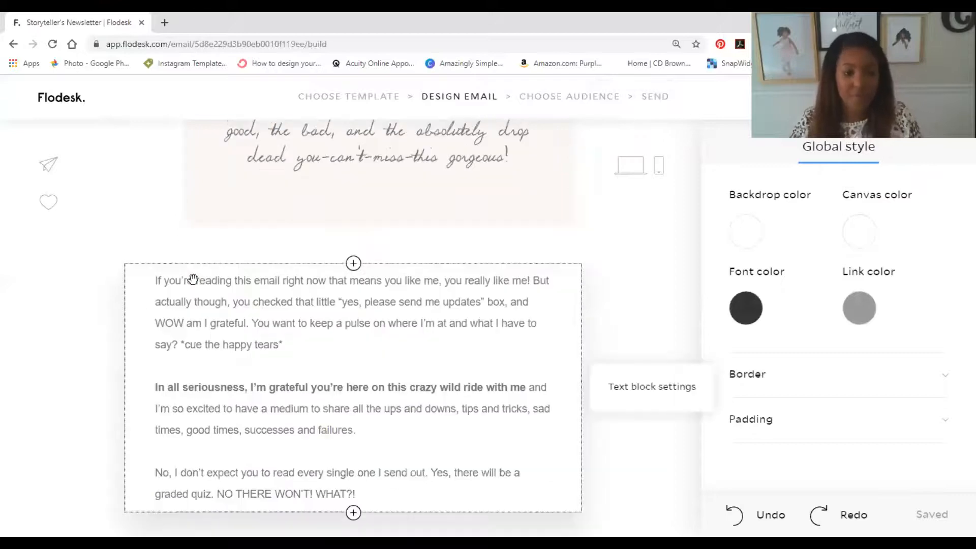
{"action": "left_click", "coordinate": [193, 281]}
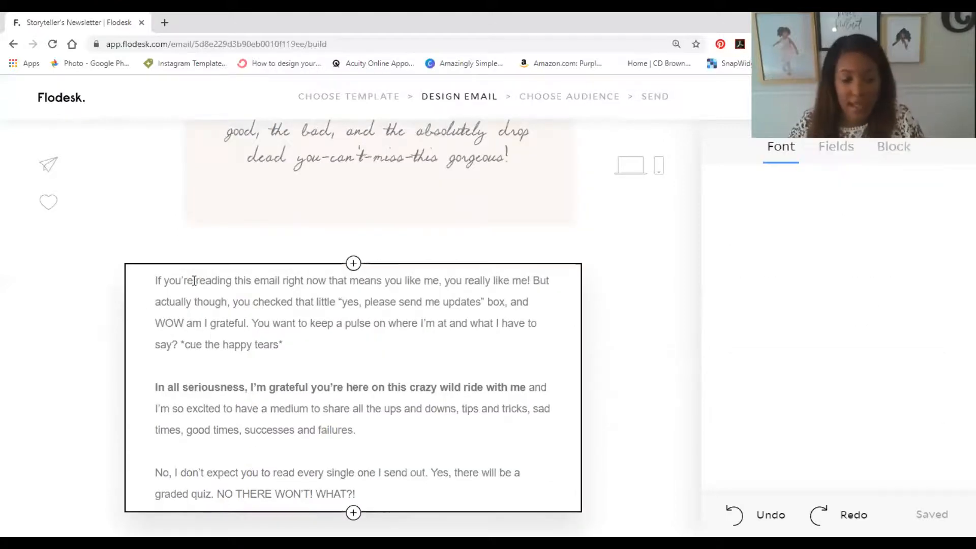
Look over the taped photo collage, the closing paragraphs and the sign-off further down the email
{"action": "scroll", "coordinate": [316, 321], "scroll_direction": "down", "scroll_amount": 3}
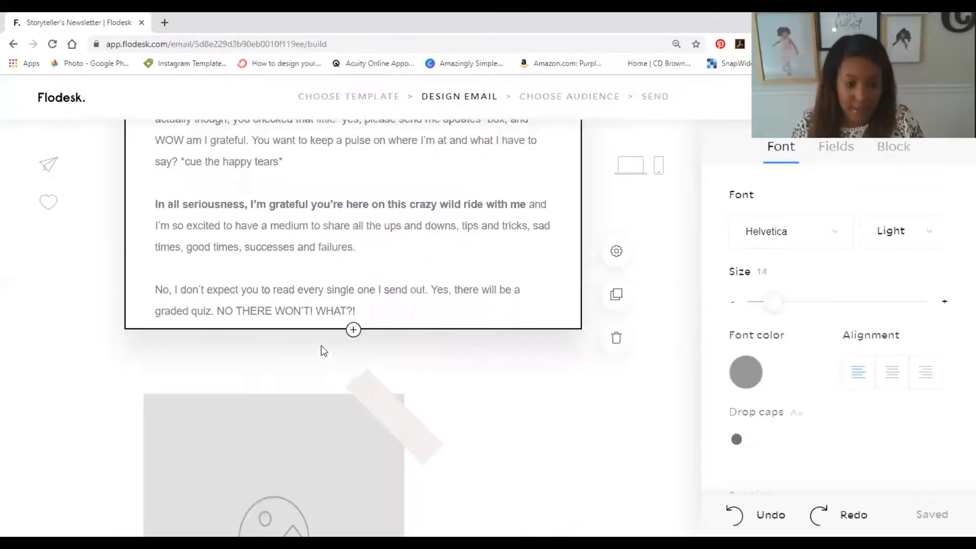
{"action": "scroll", "coordinate": [515, 470], "scroll_direction": "down", "scroll_amount": 4}
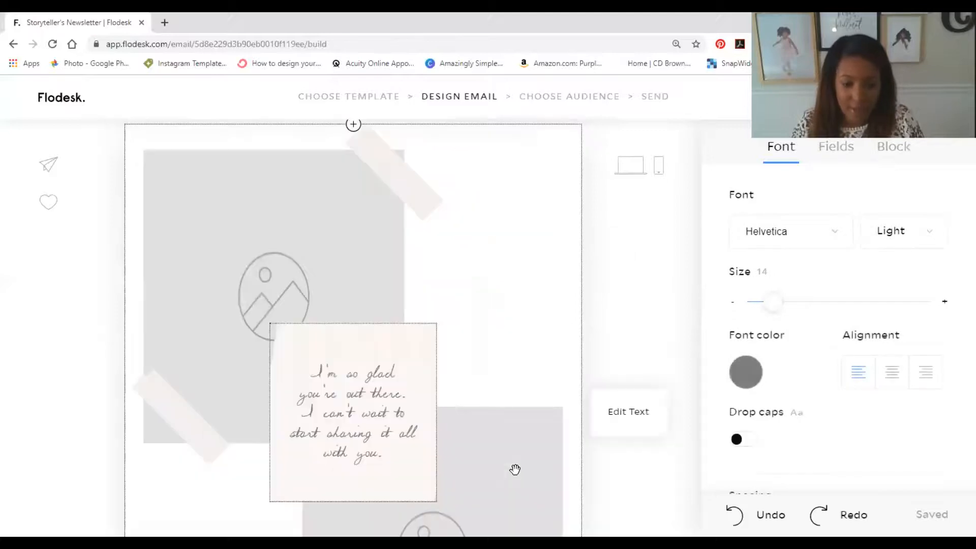
{"action": "scroll", "coordinate": [358, 233], "scroll_direction": "down", "scroll_amount": 3}
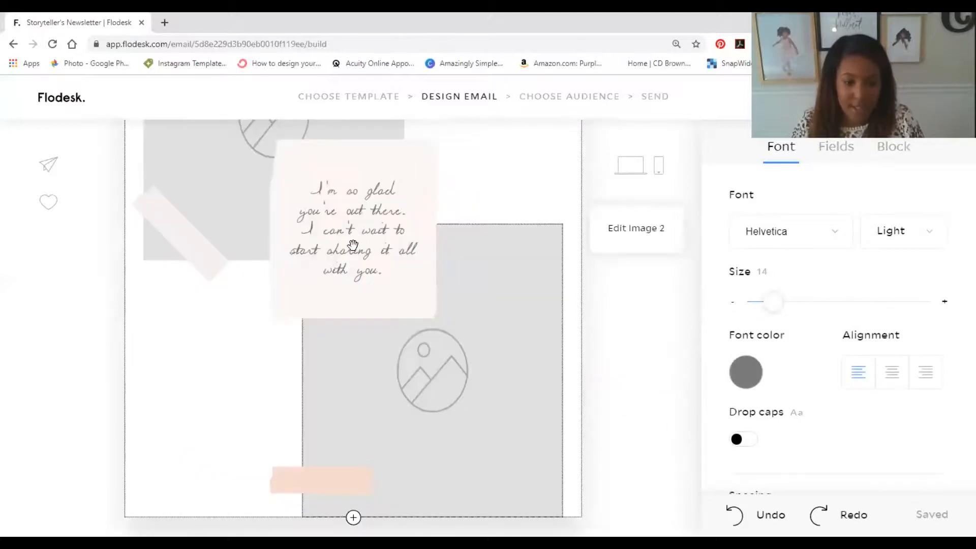
{"action": "scroll", "coordinate": [417, 395], "scroll_direction": "down", "scroll_amount": 5}
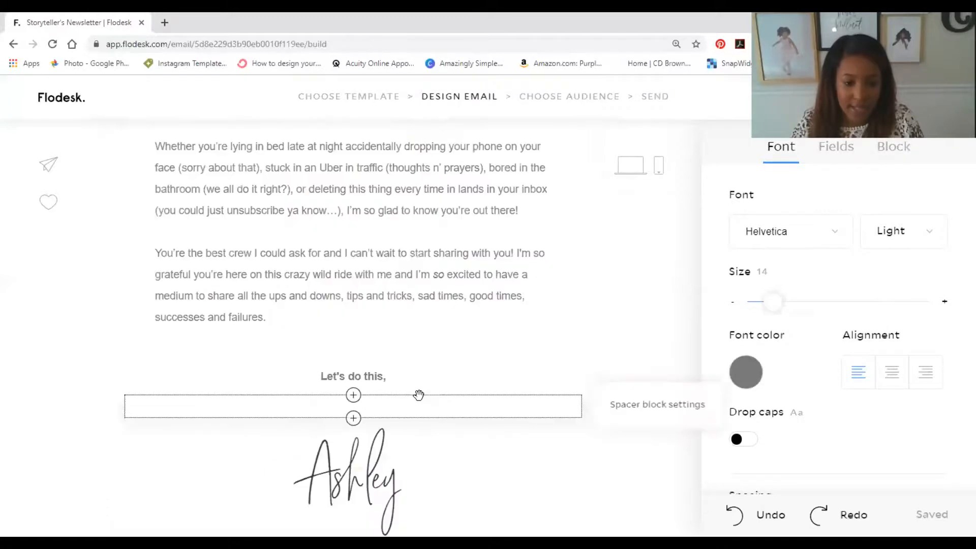
{"action": "scroll", "coordinate": [376, 441], "scroll_direction": "down", "scroll_amount": 1}
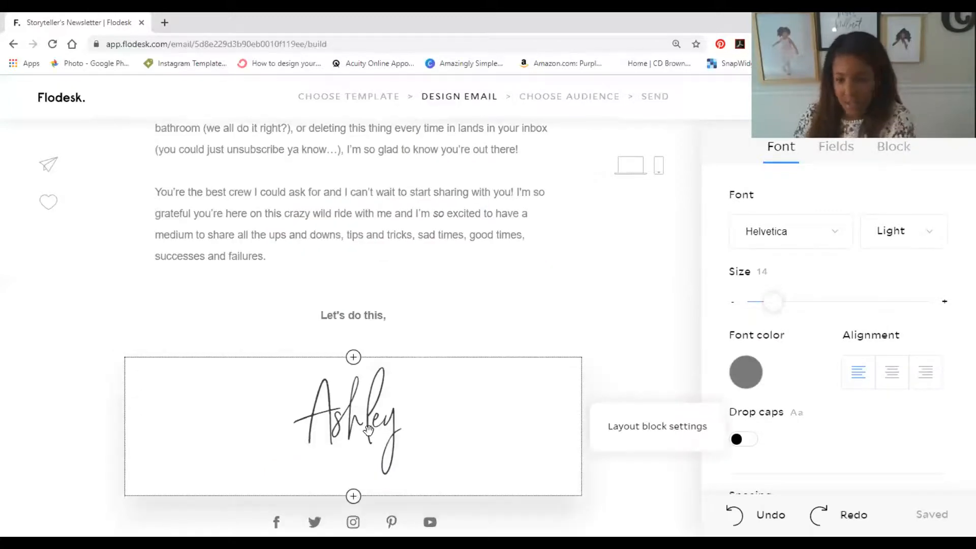
Select the handwritten signature block and browse the fonts and font weights offered for it
{"action": "left_click", "coordinate": [370, 431]}
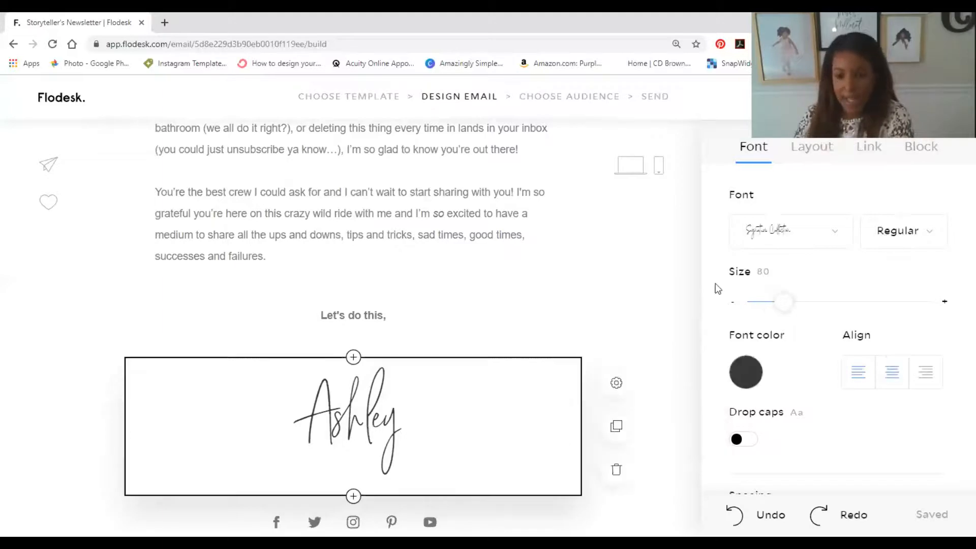
{"action": "left_click", "coordinate": [835, 233]}
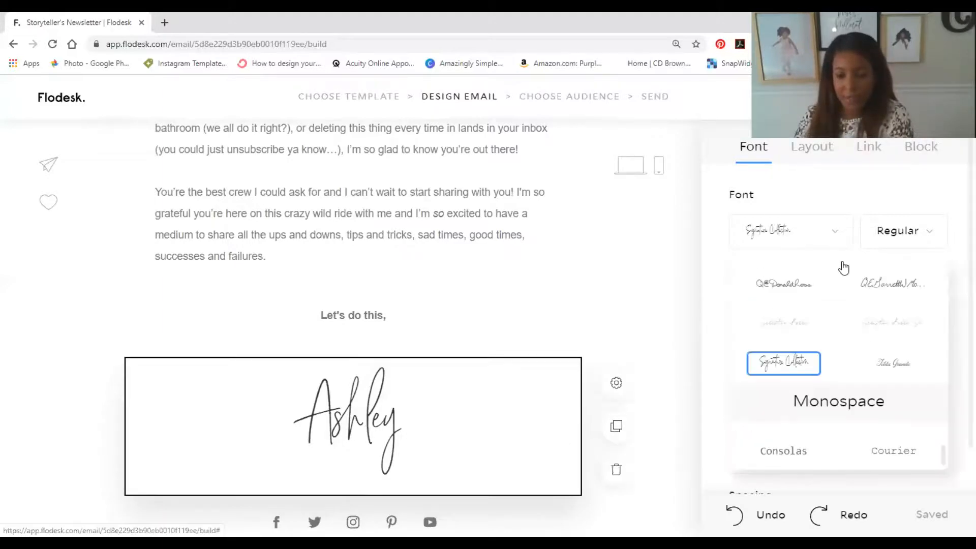
{"action": "scroll", "coordinate": [863, 292], "scroll_direction": "up", "scroll_amount": 3}
{"action": "scroll", "coordinate": [864, 298], "scroll_direction": "up", "scroll_amount": 5}
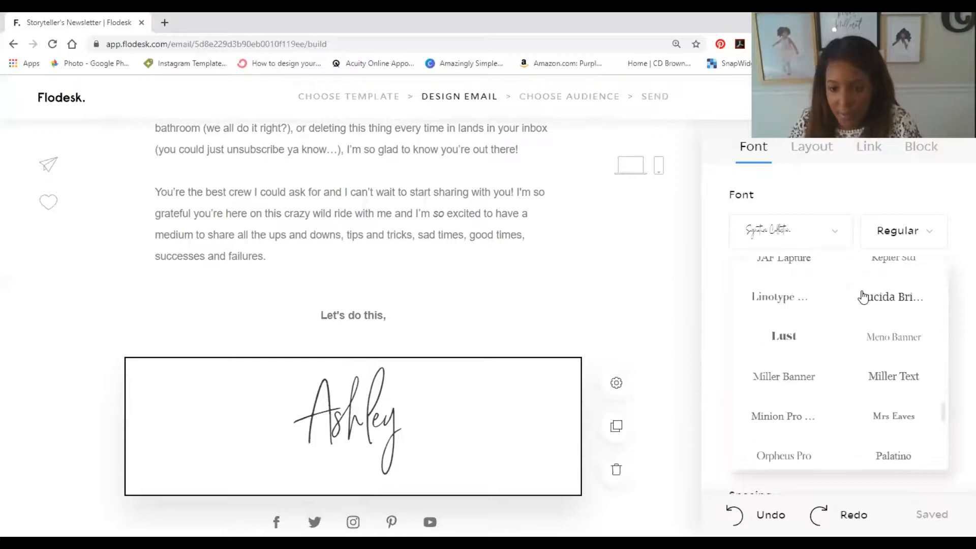
{"action": "scroll", "coordinate": [864, 300], "scroll_direction": "down", "scroll_amount": 8}
{"action": "scroll", "coordinate": [866, 314], "scroll_direction": "up", "scroll_amount": 8}
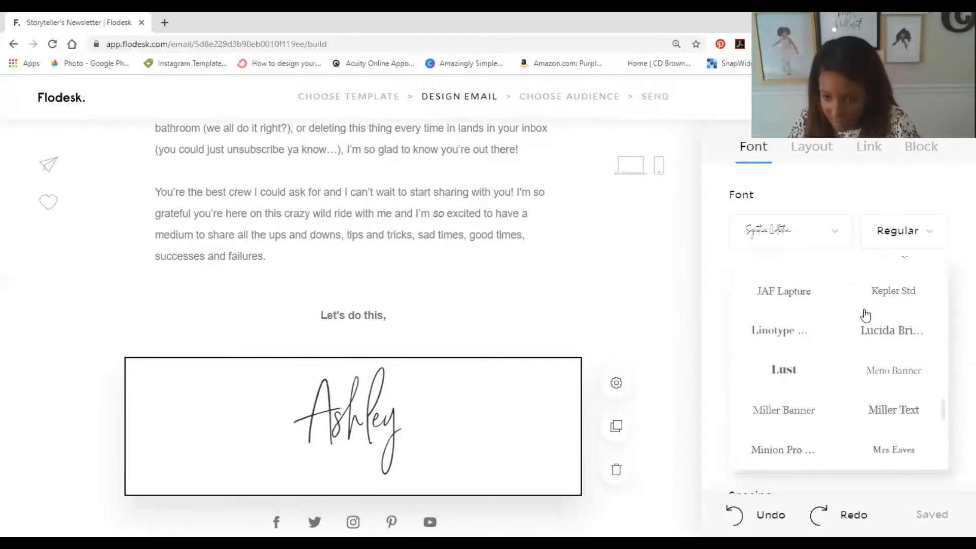
{"action": "scroll", "coordinate": [867, 314], "scroll_direction": "up", "scroll_amount": 5}
{"action": "scroll", "coordinate": [866, 315], "scroll_direction": "up", "scroll_amount": 5}
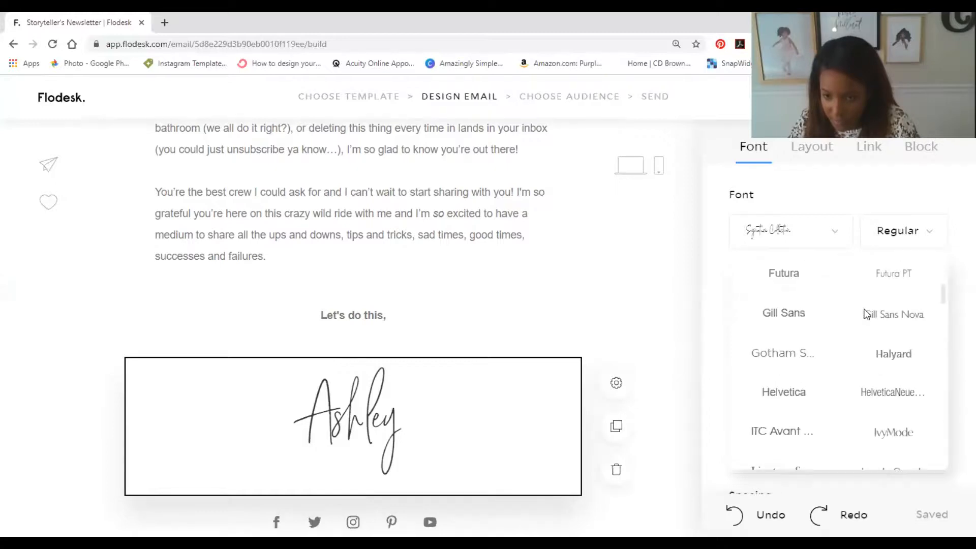
{"action": "scroll", "coordinate": [867, 314], "scroll_direction": "down", "scroll_amount": 5}
{"action": "scroll", "coordinate": [866, 314], "scroll_direction": "down", "scroll_amount": 10}
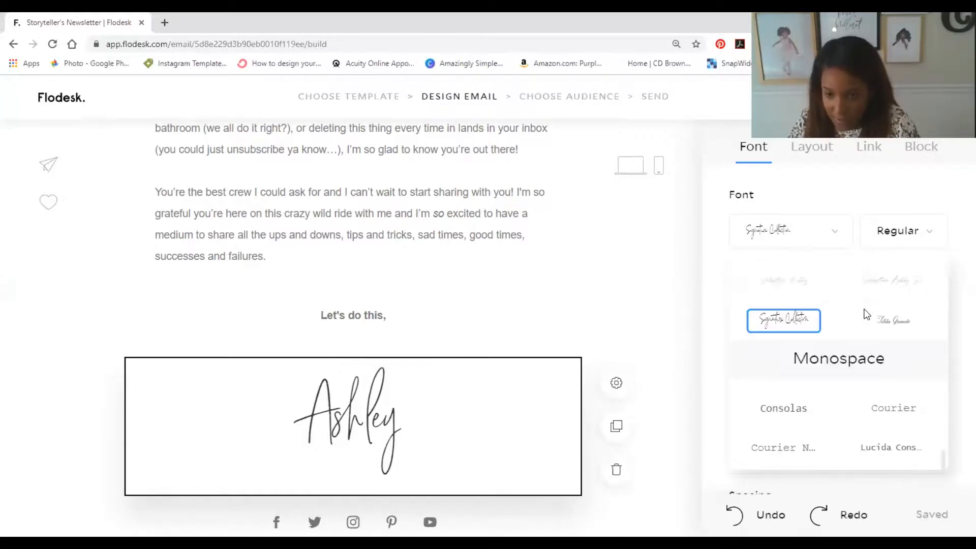
{"action": "scroll", "coordinate": [865, 313], "scroll_direction": "up", "scroll_amount": 2}
{"action": "left_click", "coordinate": [913, 241]}
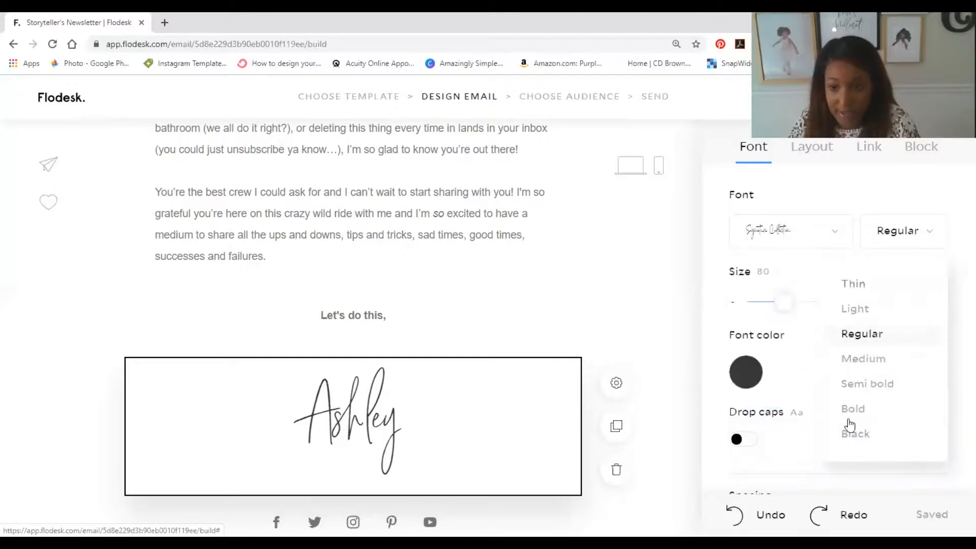
Select the social icons block and review its icon style options and linked accounts settings
{"action": "left_click", "coordinate": [333, 432]}
{"action": "scroll", "coordinate": [333, 431], "scroll_direction": "down", "scroll_amount": 1}
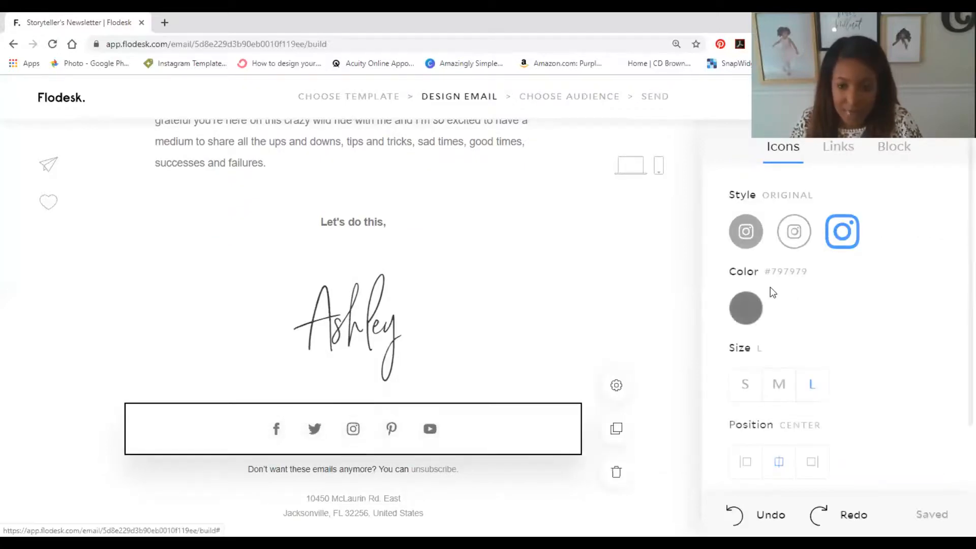
{"action": "left_click", "coordinate": [839, 147]}
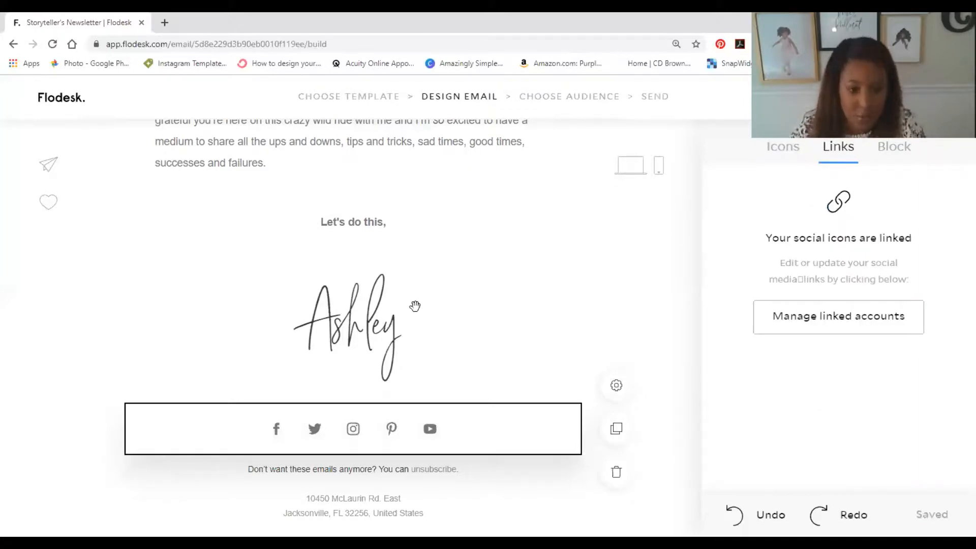
Show the block types that can be added above the "Whether you're lying in bed" paragraph, without adding one
{"action": "scroll", "coordinate": [395, 309], "scroll_direction": "up", "scroll_amount": 10}
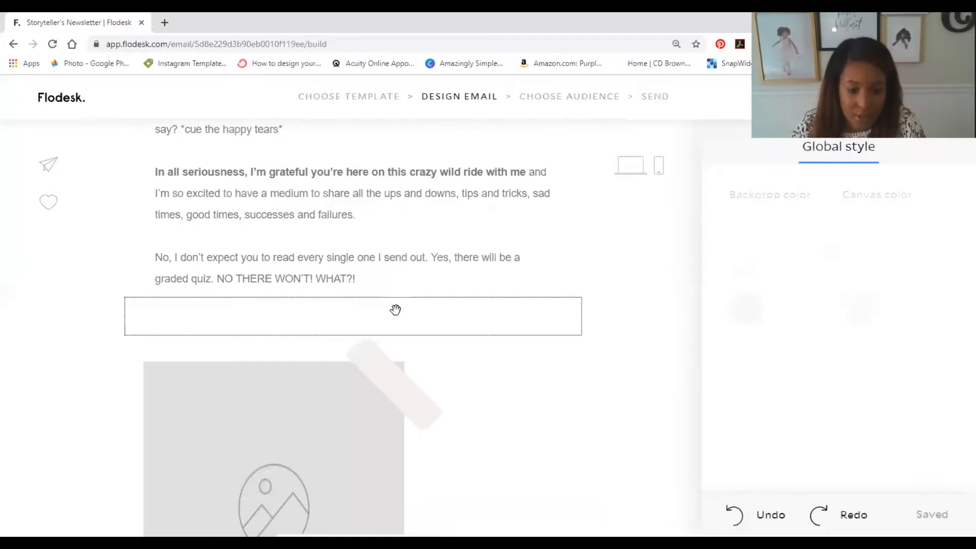
{"action": "scroll", "coordinate": [376, 321], "scroll_direction": "down", "scroll_amount": 5}
{"action": "scroll", "coordinate": [356, 351], "scroll_direction": "down", "scroll_amount": 2}
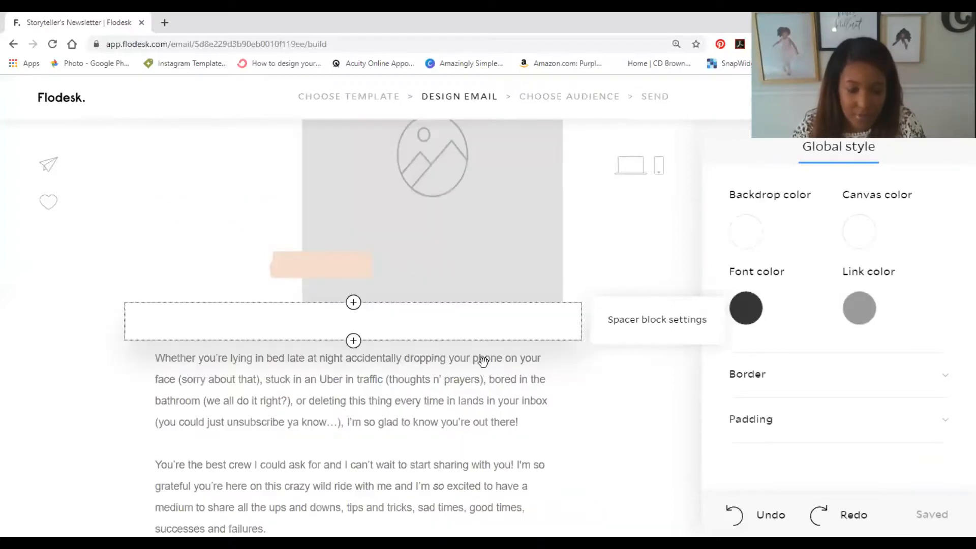
{"action": "left_click", "coordinate": [353, 340]}
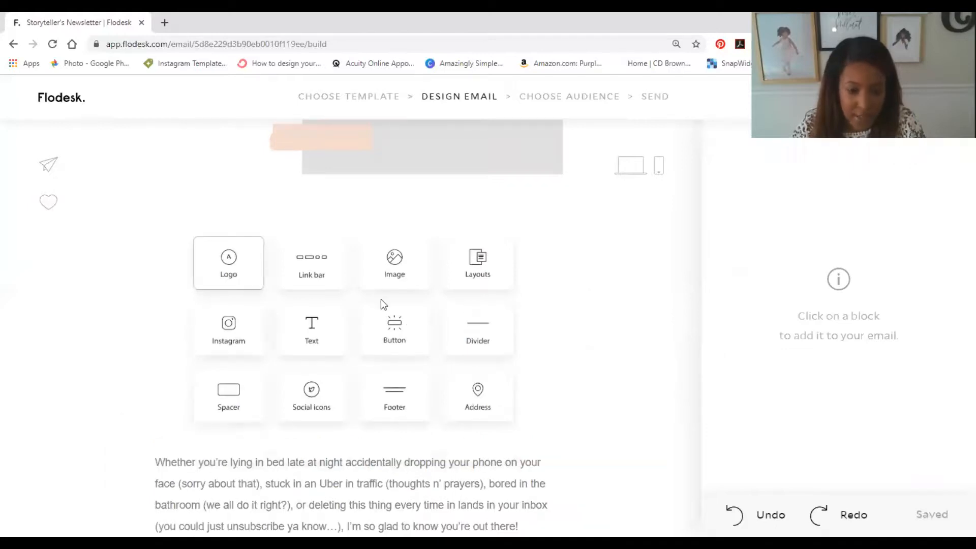
{"action": "scroll", "coordinate": [234, 407], "scroll_direction": "up", "scroll_amount": 1}
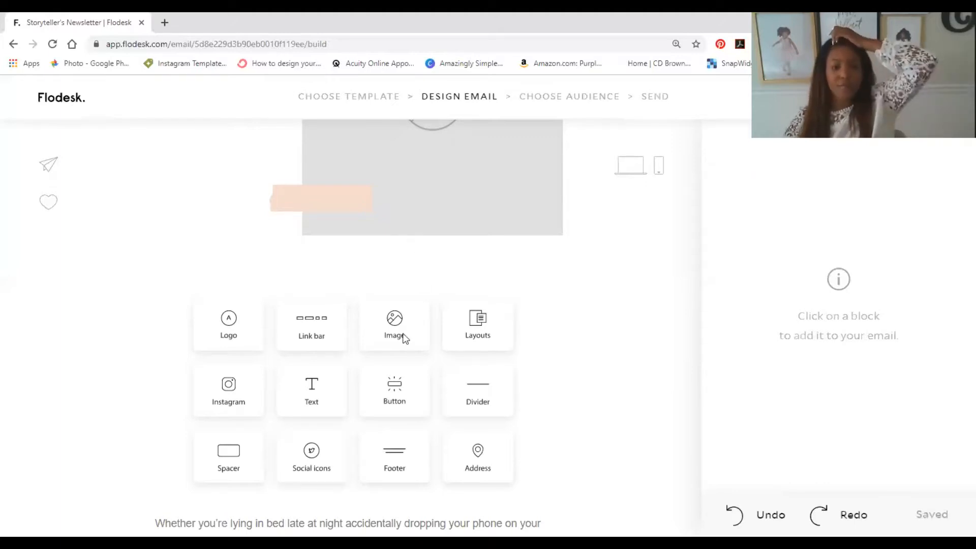
{"action": "scroll", "coordinate": [639, 276], "scroll_direction": "down", "scroll_amount": 7}
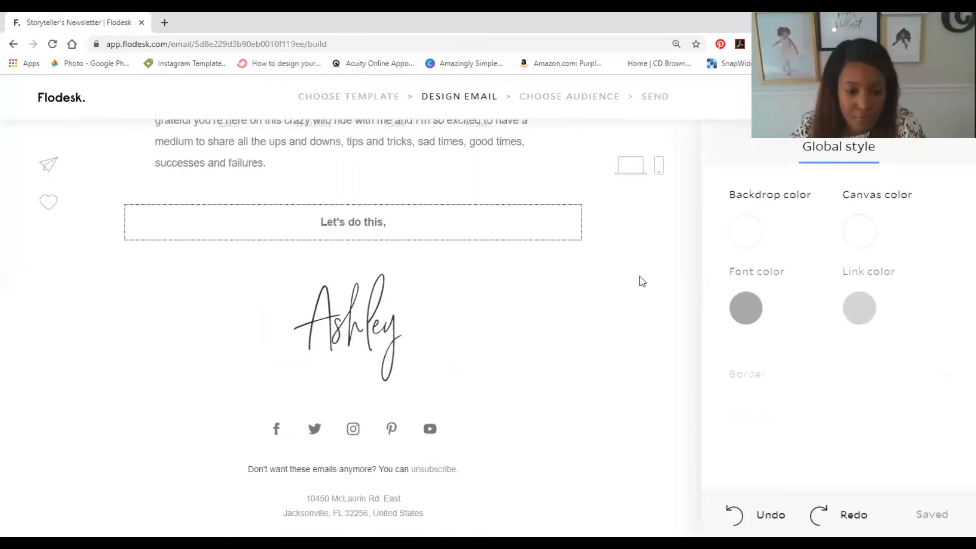
Leave the email builder and browse the workflow templates down to Lead Magnet Delivery and Sales Sequence
{"action": "scroll", "coordinate": [585, 151], "scroll_direction": "up", "scroll_amount": 8}
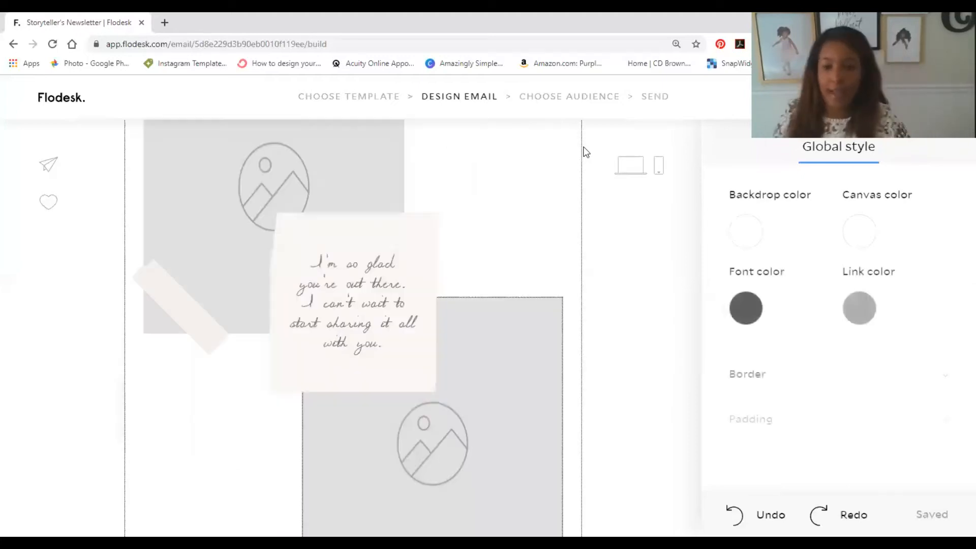
{"action": "scroll", "coordinate": [583, 151], "scroll_direction": "up", "scroll_amount": 5}
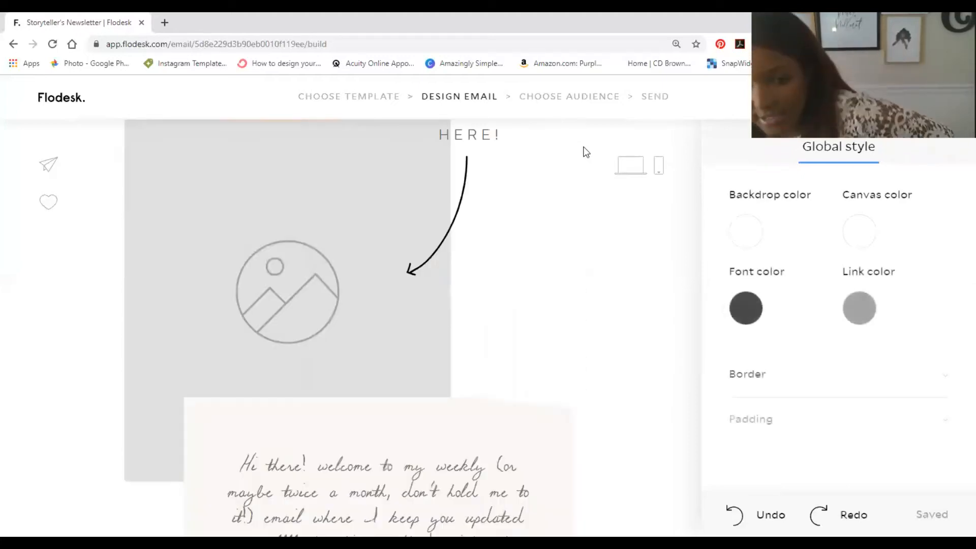
{"action": "left_click", "coordinate": [252, 106]}
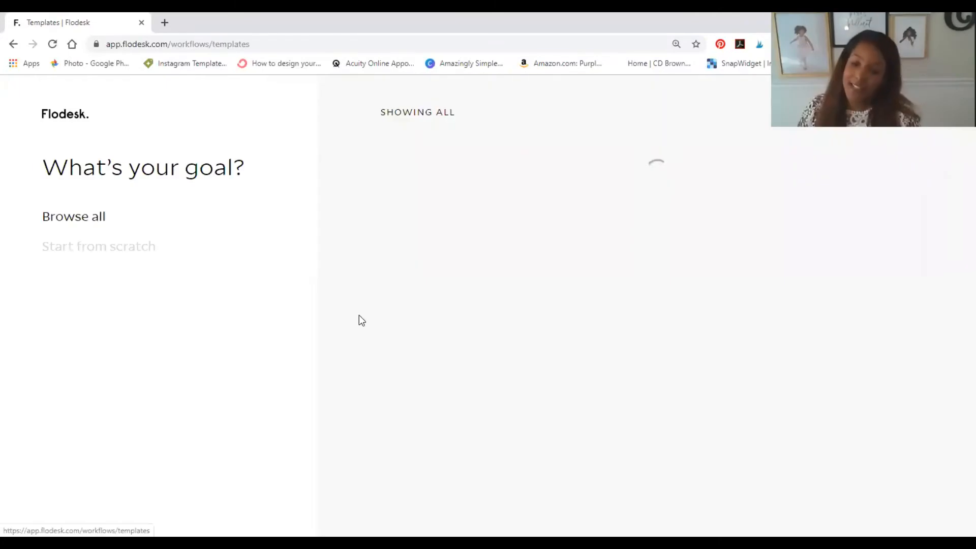
{"action": "scroll", "coordinate": [458, 320], "scroll_direction": "down", "scroll_amount": 5}
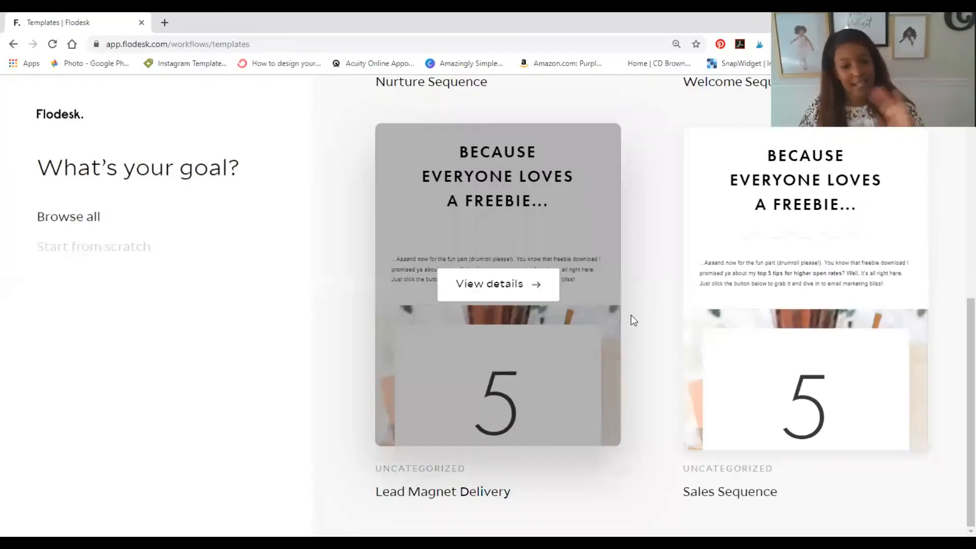